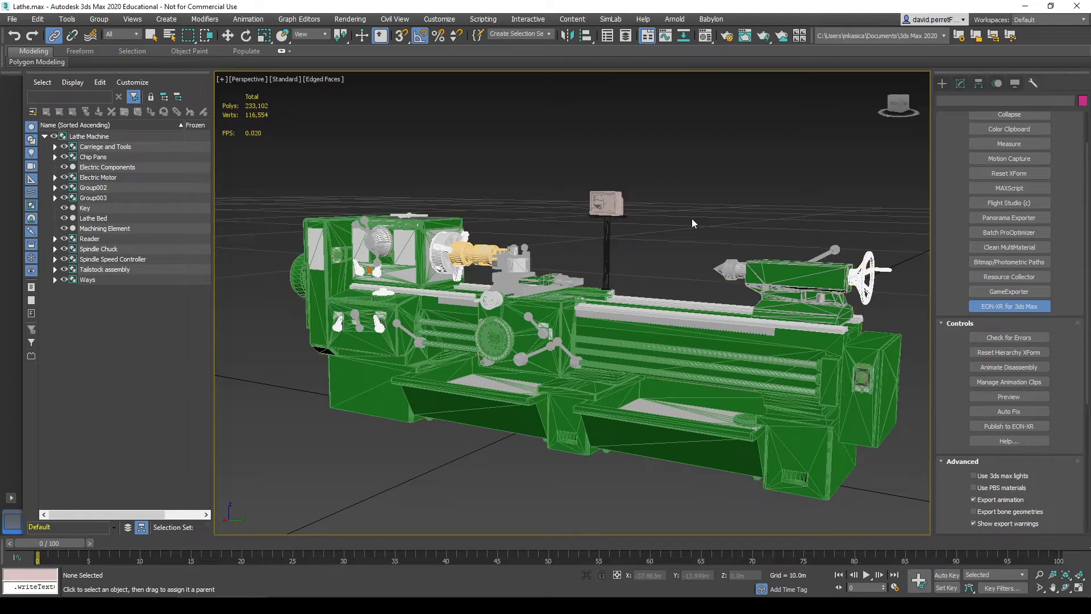
# Look at the lathe in the Front, Left and Perspective views, then maximize Perspective.
pyautogui.hotkey('alt', 'w')
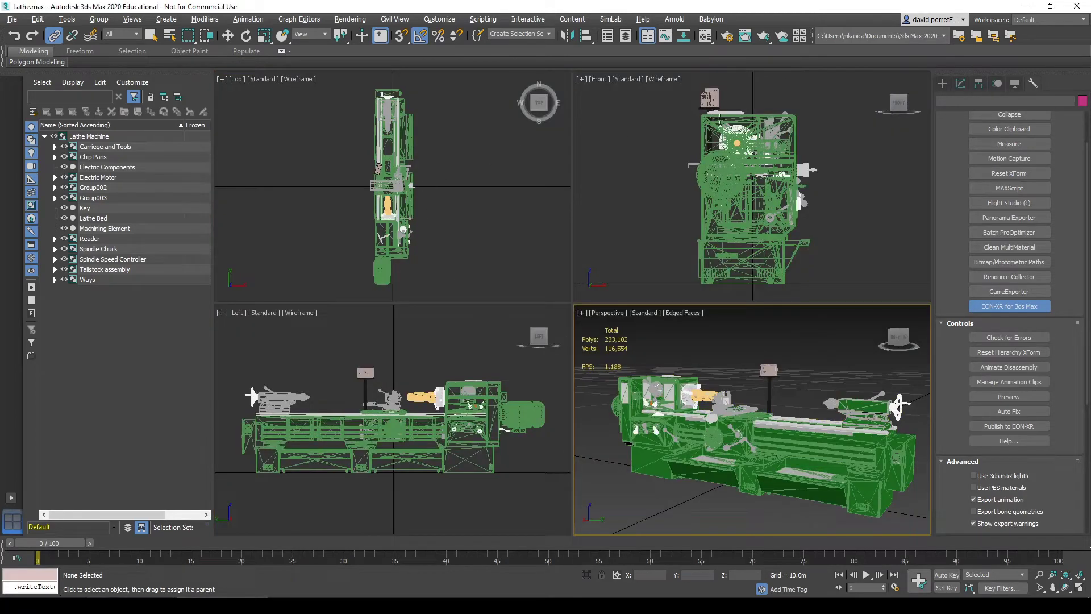
pyautogui.click(859, 223)
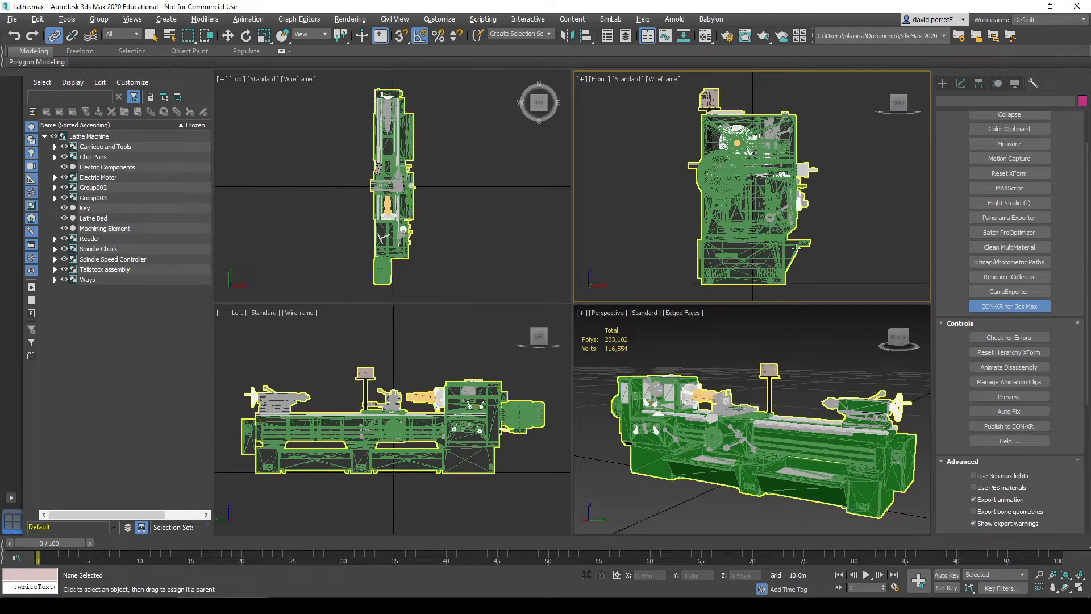
pyautogui.click(710, 349)
pyautogui.keyDown('alt'); pyautogui.moveTo(709, 349); pyautogui.dragTo(713, 349, button='middle'); pyautogui.keyUp('alt')
pyautogui.click(425, 343)
pyautogui.click(818, 335)
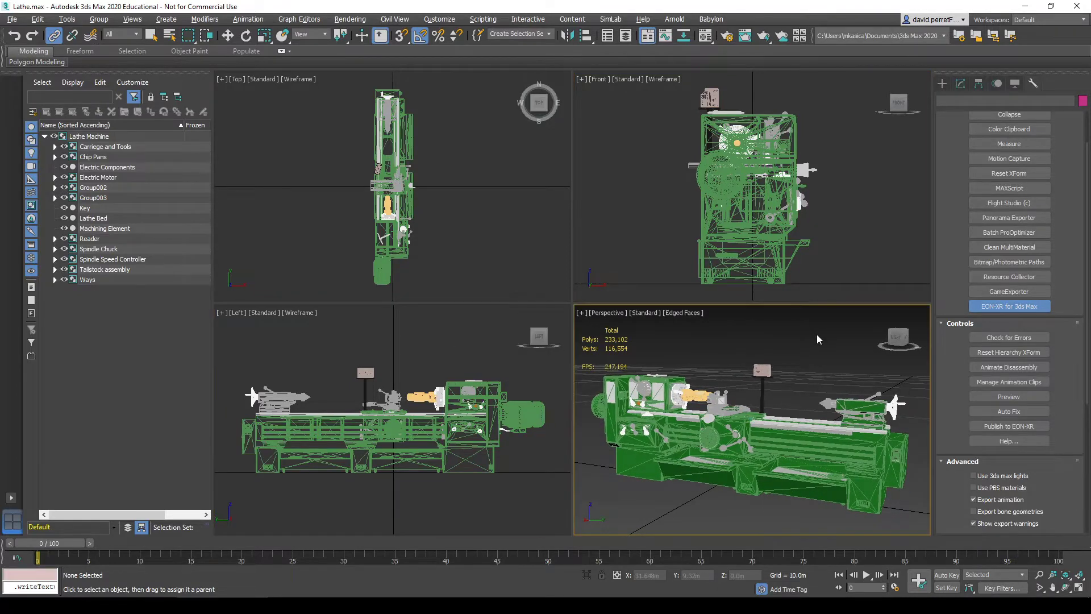
pyautogui.hotkey('alt', 'w')
pyautogui.keyDown('alt'); pyautogui.moveTo(629, 238); pyautogui.dragTo(704, 231, button='middle'); pyautogui.keyUp('alt')
# Orbit, pan and zoom around the lathe to inspect it from several angles.
pyautogui.click(943, 84)
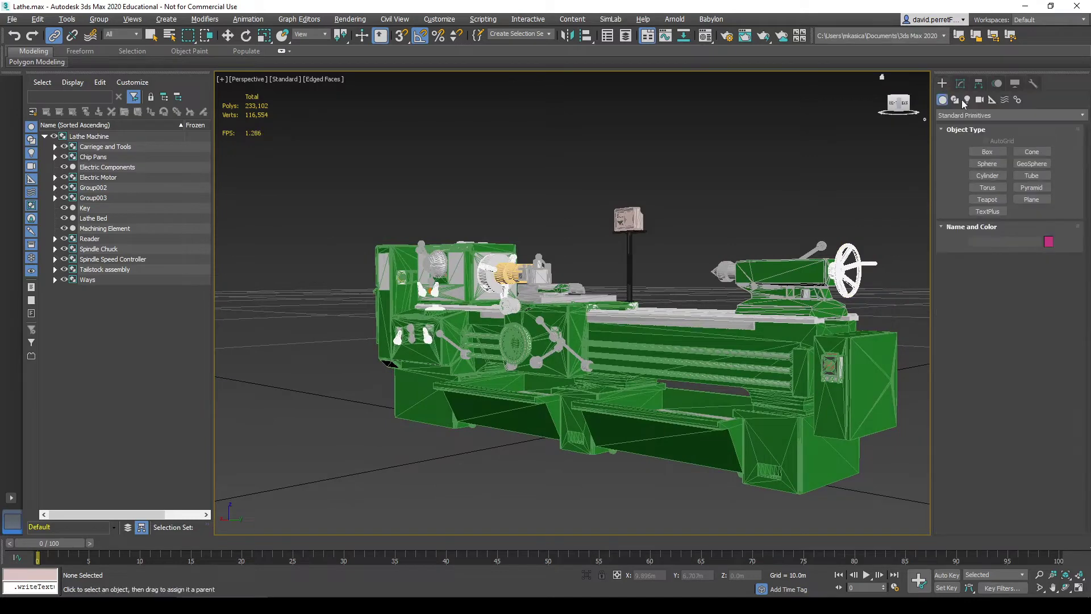
pyautogui.keyDown('alt'); pyautogui.moveTo(343, 303); pyautogui.dragTo(500, 287, button='middle'); pyautogui.keyUp('alt')
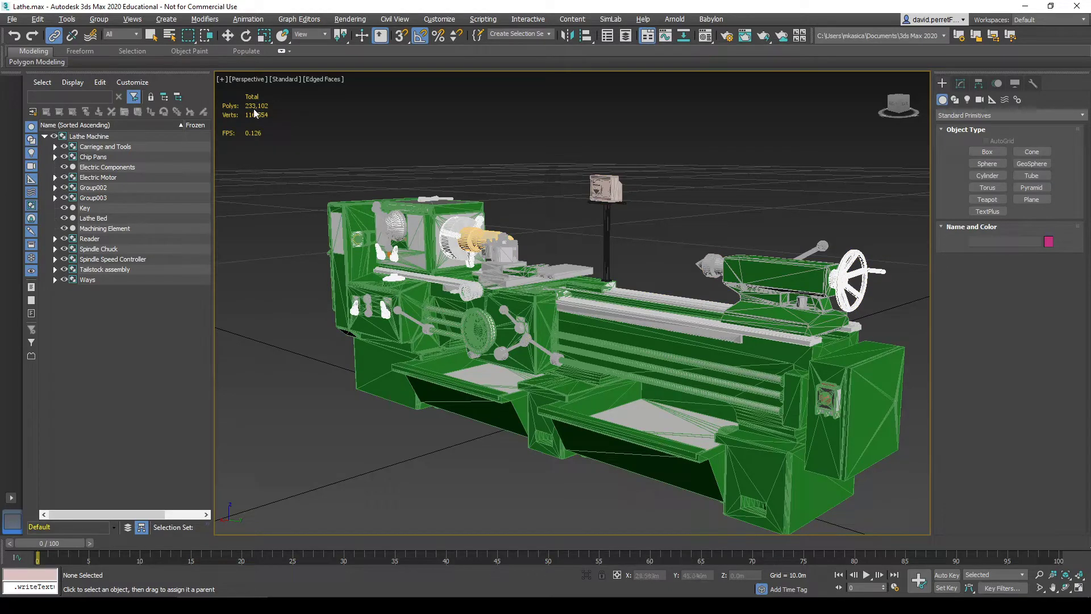
pyautogui.scroll(5, 567, 361)
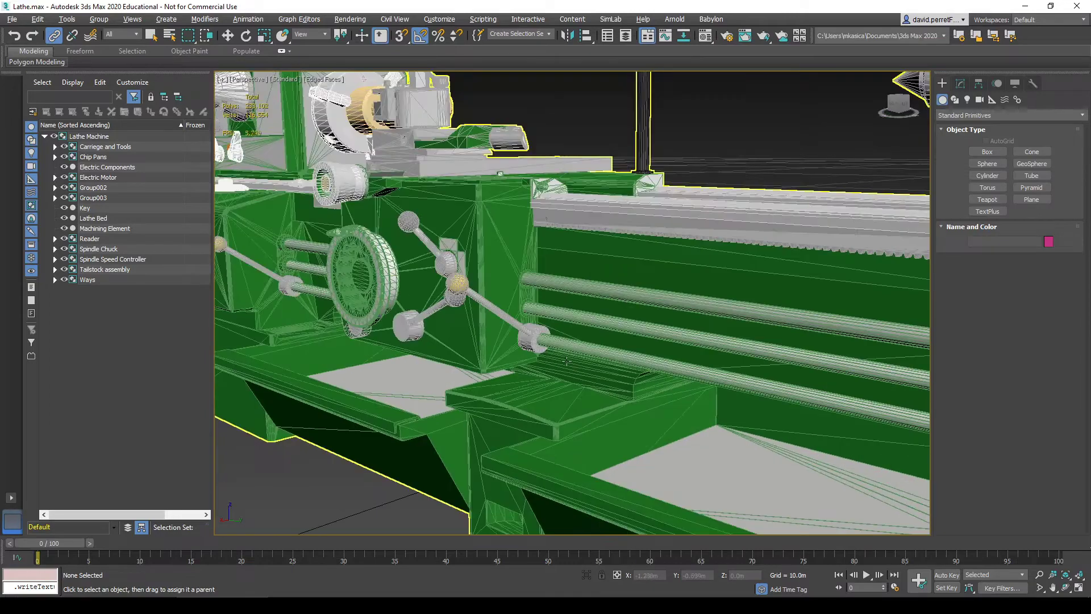
pyautogui.scroll(-5, 579, 223)
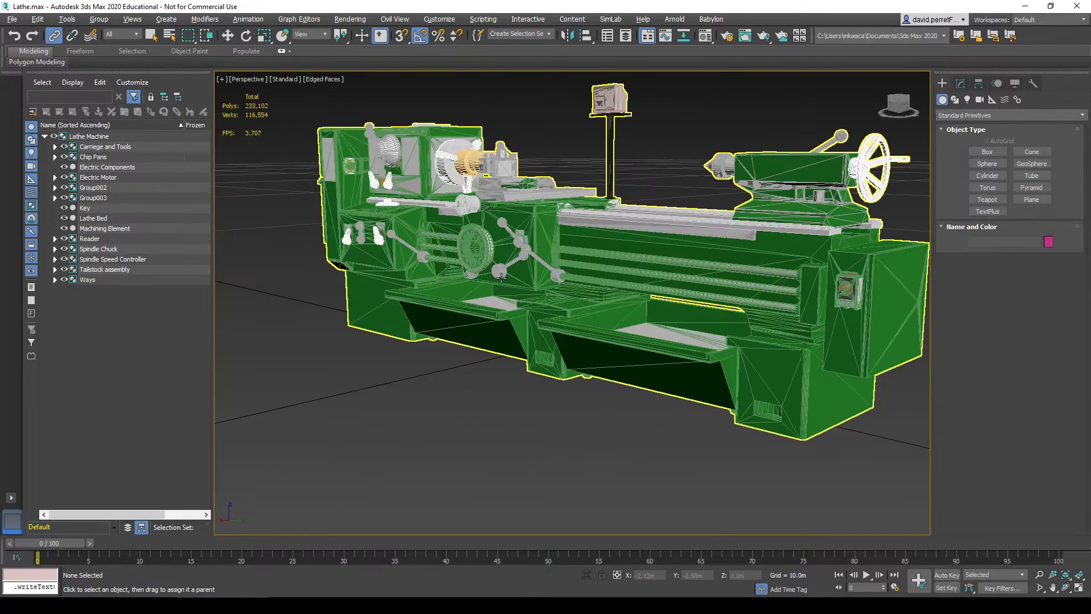
pyautogui.keyDown('alt'); pyautogui.moveTo(498, 275); pyautogui.dragTo(554, 270, button='middle'); pyautogui.keyUp('alt')
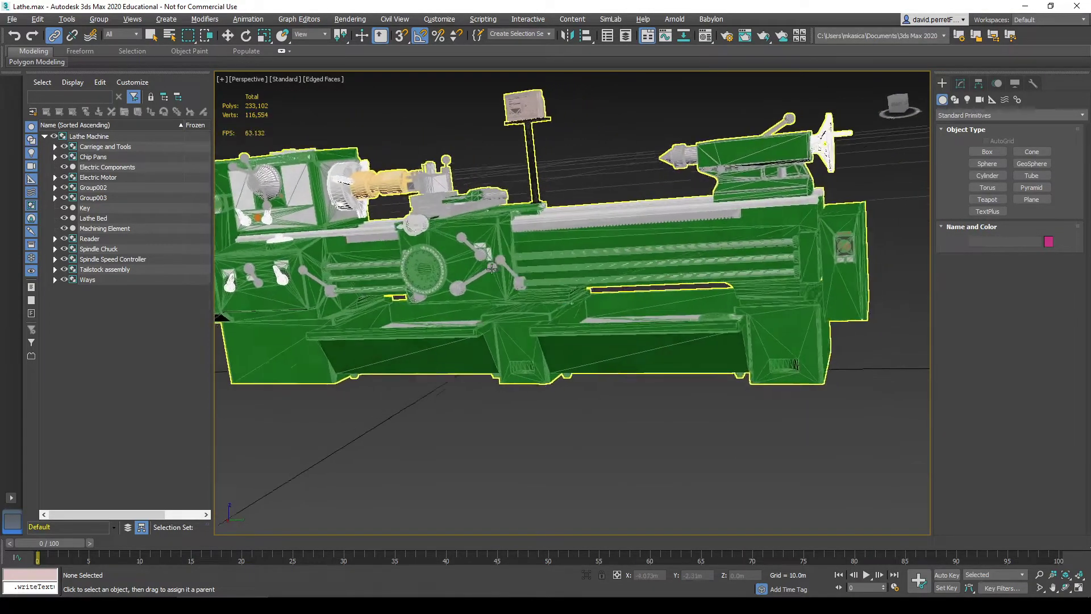
pyautogui.moveTo(422, 270)
pyautogui.mouseDown(button='middle')
pyautogui.moveTo(492, 269)
pyautogui.moveTo(441, 263)
pyautogui.mouseUp(button='middle')
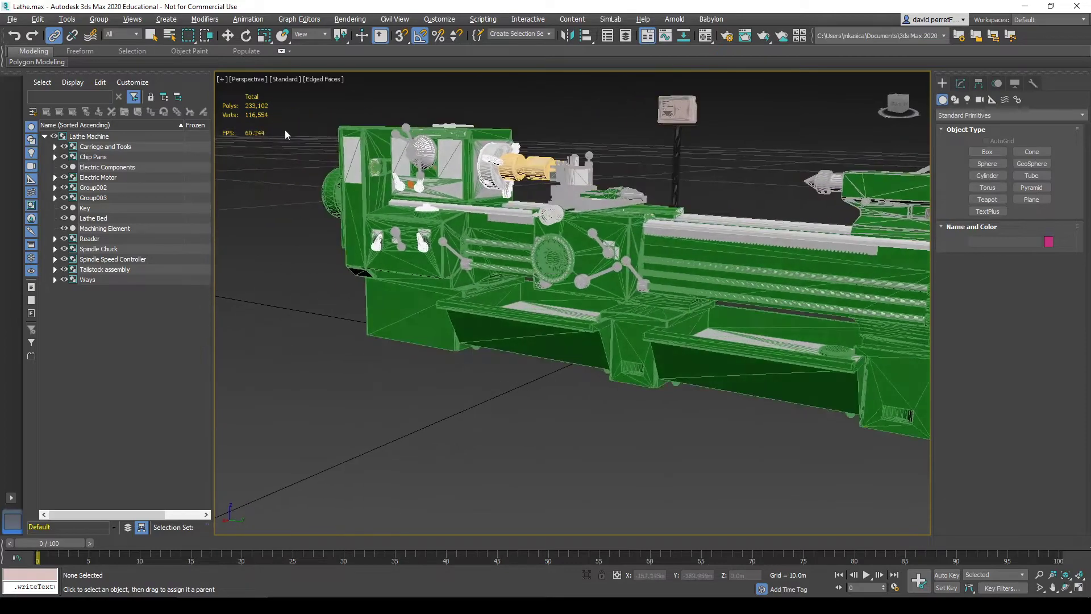
pyautogui.scroll(-6, 254, 122)
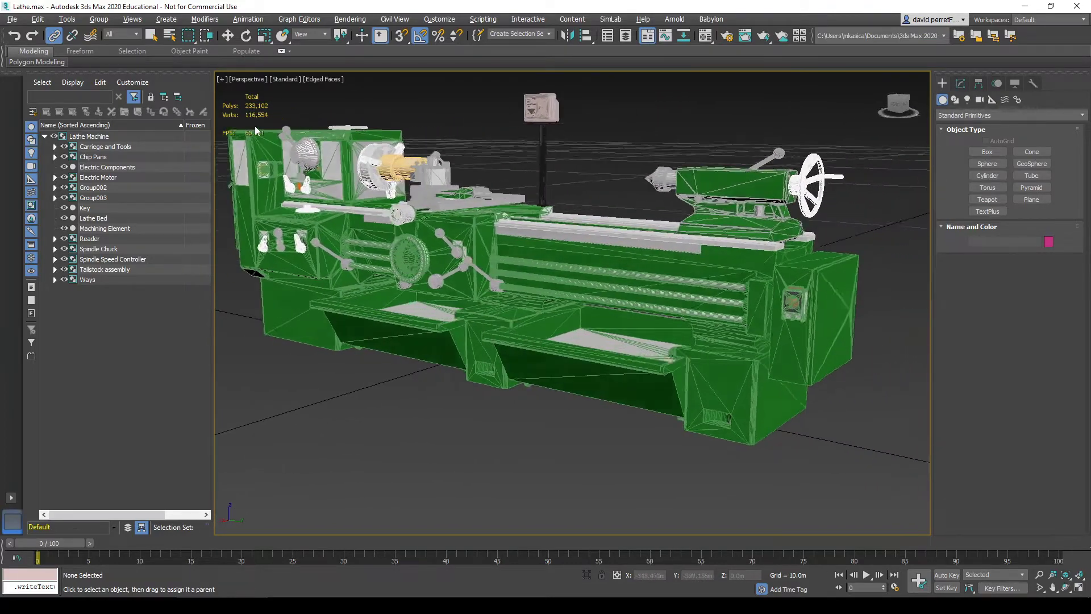
pyautogui.scroll(4, 254, 133)
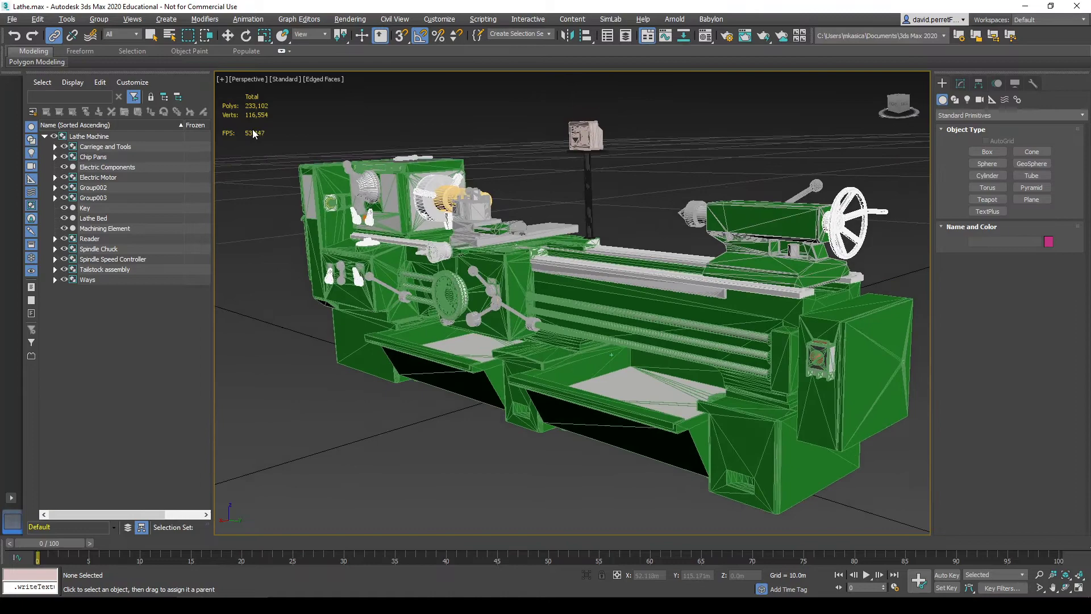
pyautogui.keyDown('alt'); pyautogui.moveTo(253, 130); pyautogui.dragTo(261, 135, button='middle'); pyautogui.keyUp('alt')
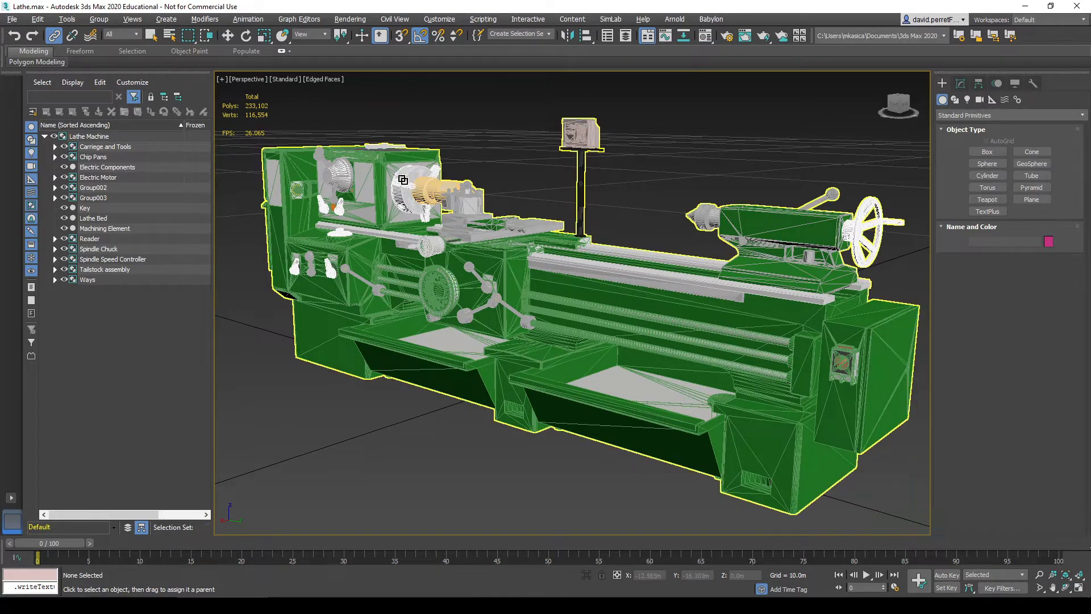
# Select the Lathe Machine group and open it recursively from the Group menu.
pyautogui.click(403, 180)
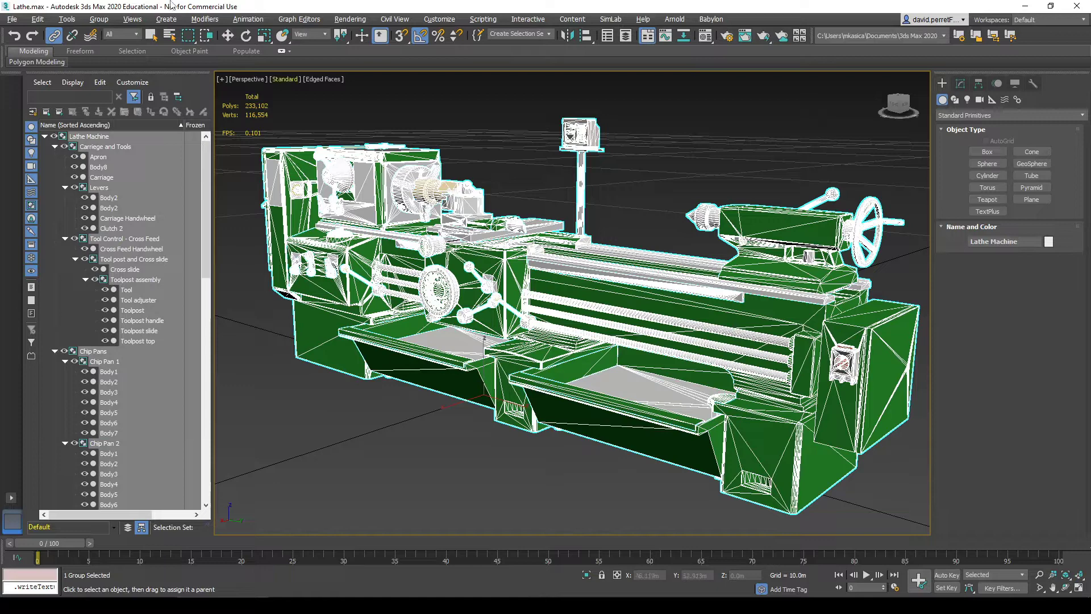
pyautogui.click(99, 18)
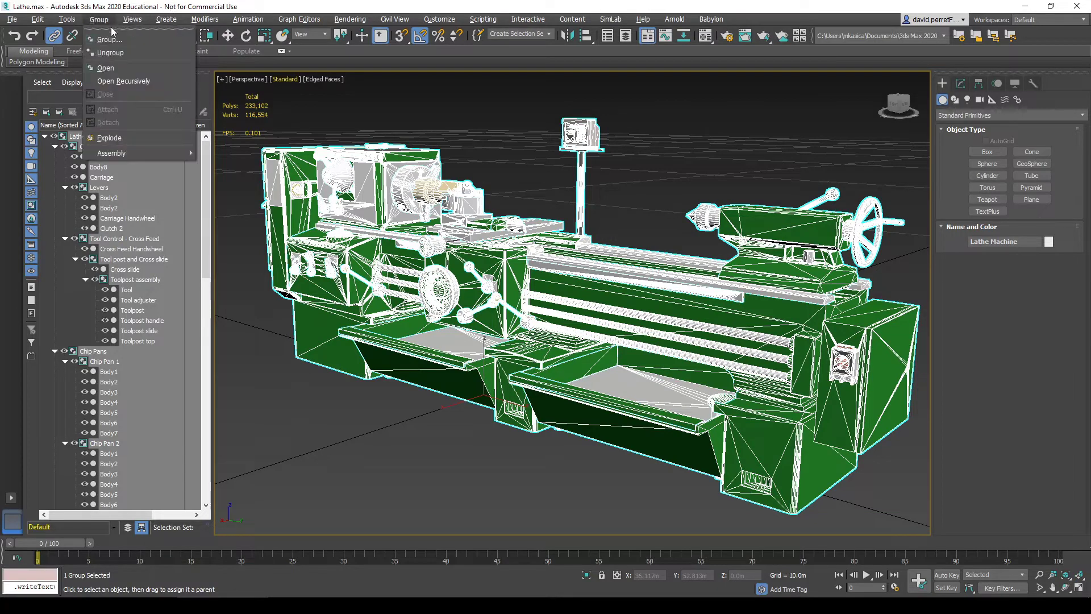
pyautogui.click(125, 81)
# Pick Lathe Bed, Machining Element, Key and Group003, checking Body1, then bring up Group003's quad menu.
pyautogui.click(382, 163)
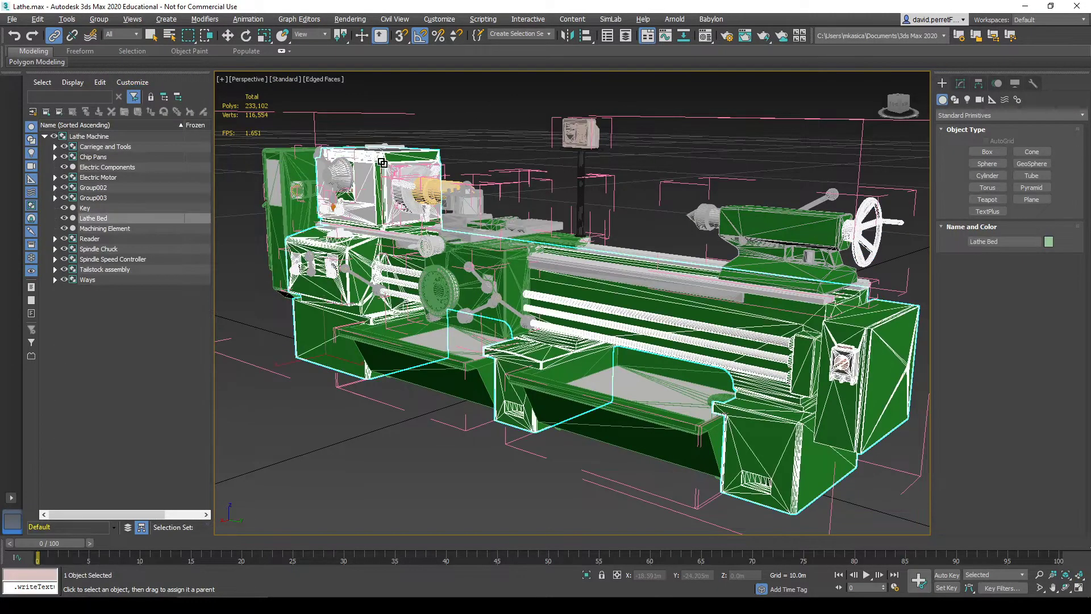
pyautogui.click(97, 229)
pyautogui.click(94, 221)
pyautogui.click(97, 228)
pyautogui.click(86, 209)
pyautogui.click(94, 198)
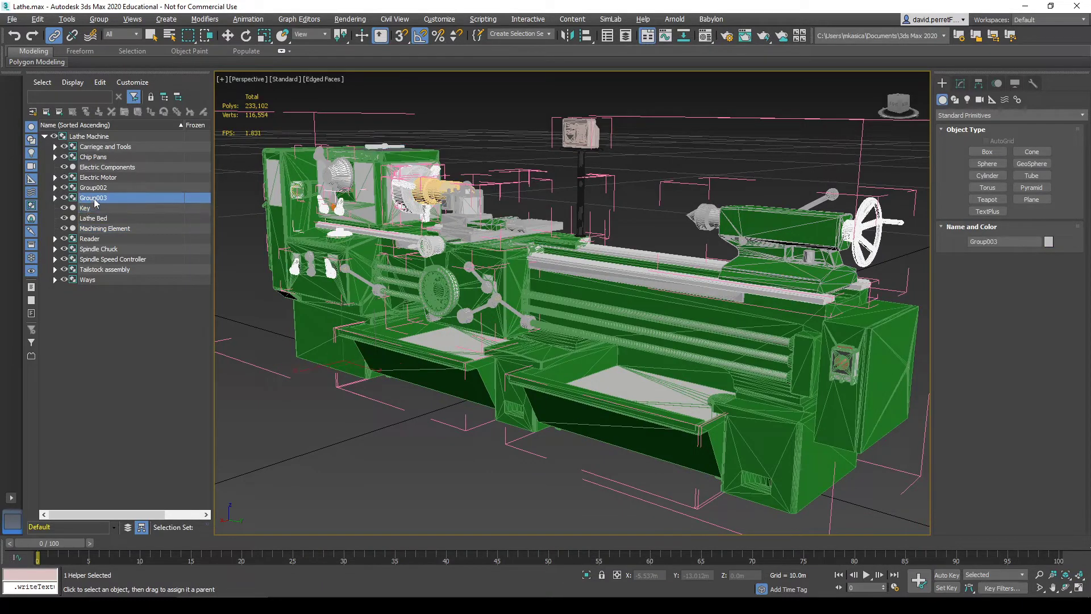
pyautogui.click(54, 197)
pyautogui.click(104, 218)
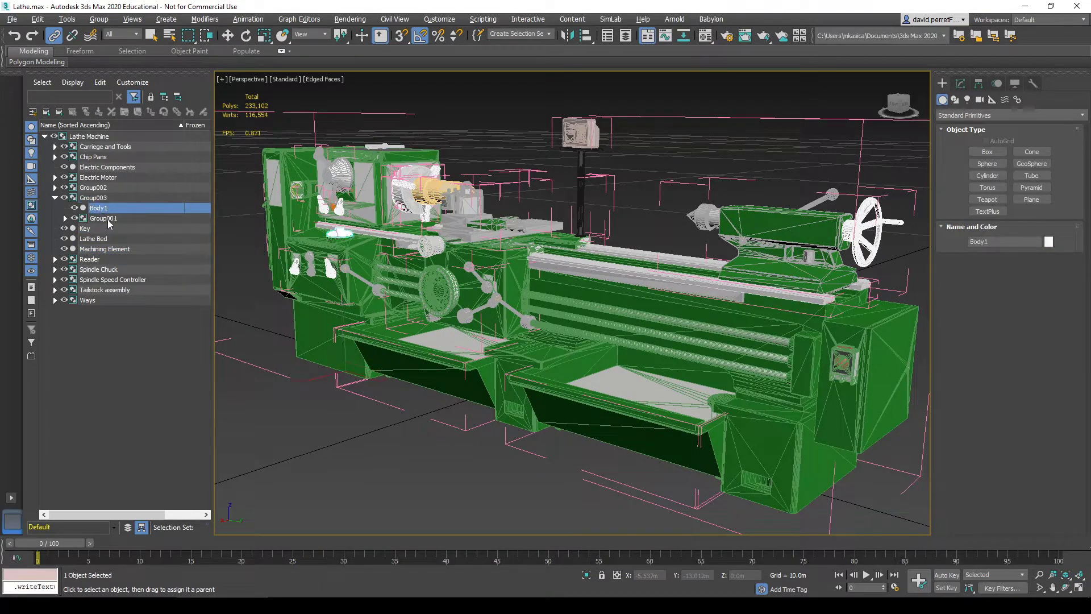
pyautogui.click(97, 199)
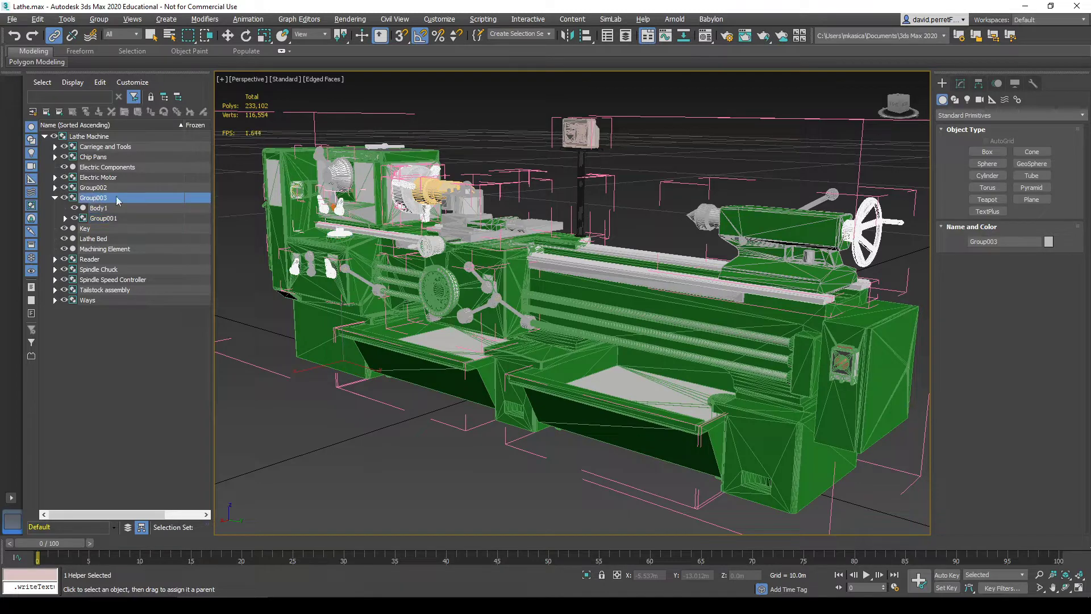
pyautogui.rightClick(118, 198)
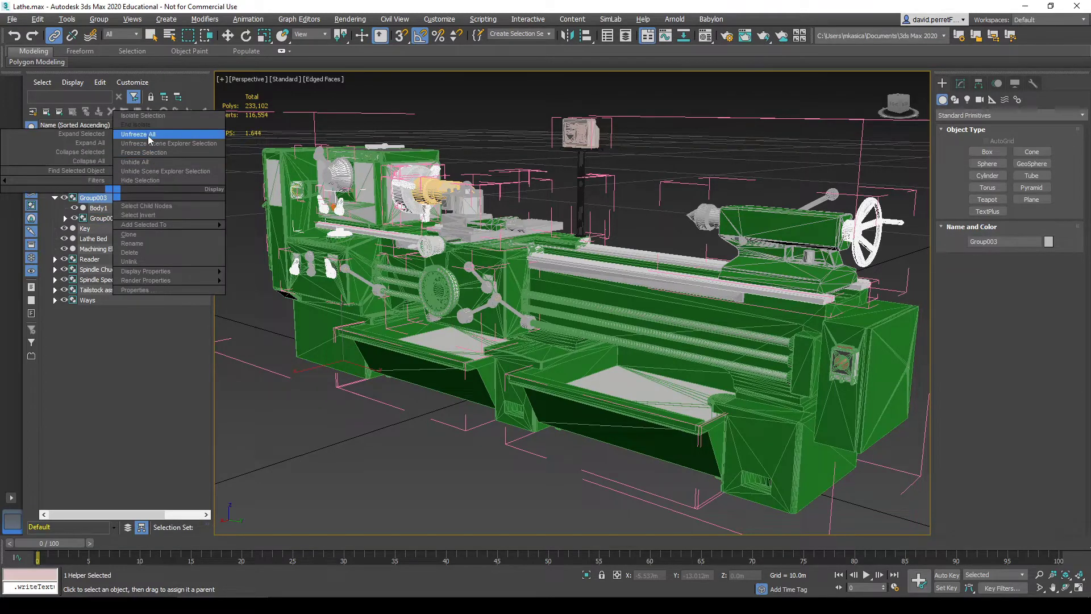
# Isolate Group003, orbit around it, then bring up the viewport menu to restore everything.
pyautogui.click(137, 116)
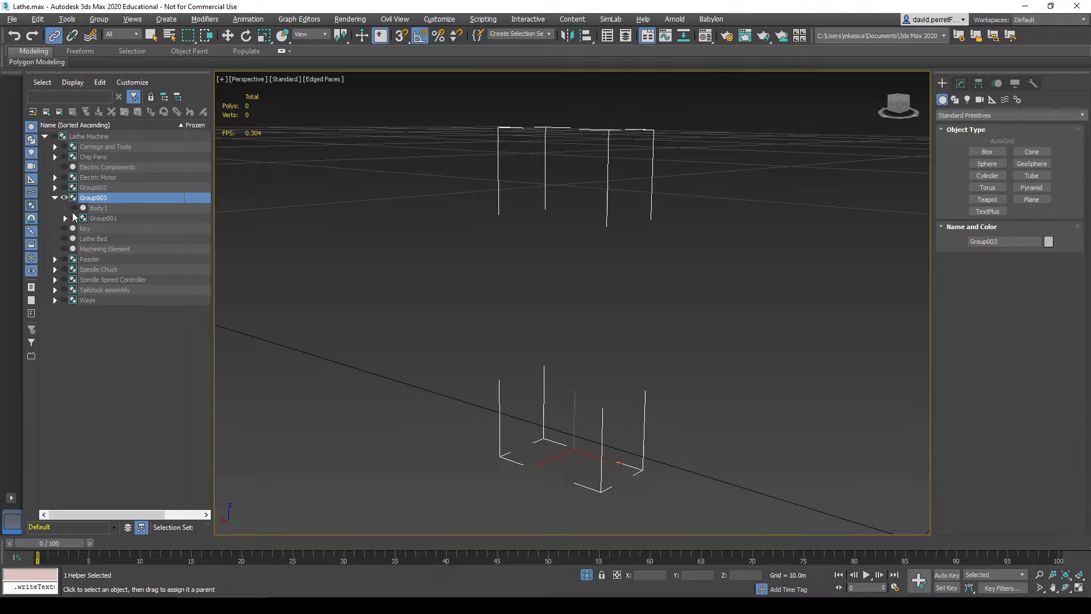
pyautogui.click(710, 253)
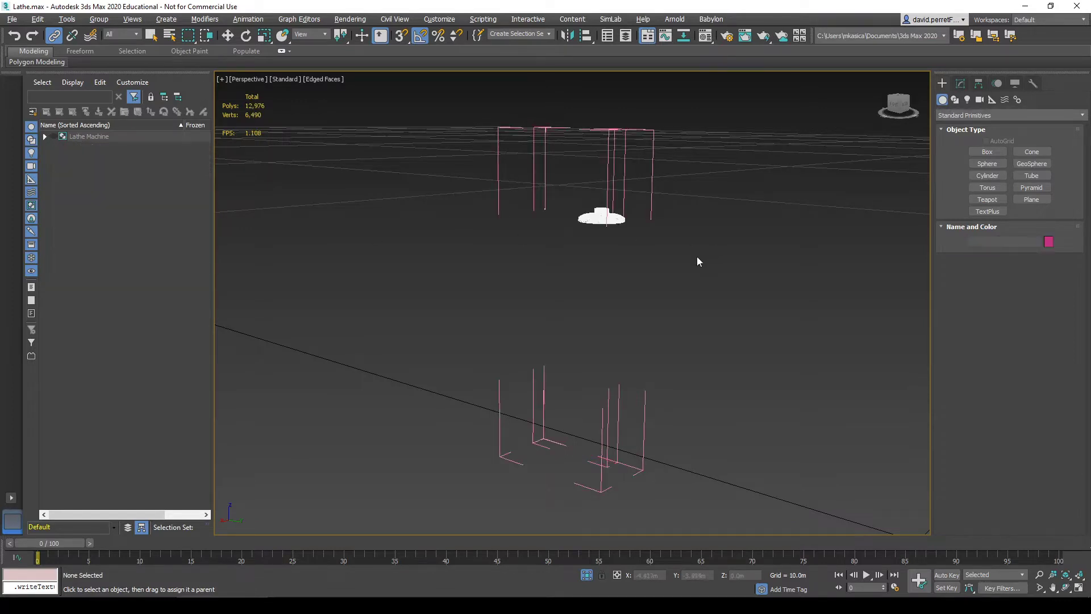
pyautogui.keyDown('alt'); pyautogui.moveTo(691, 253); pyautogui.dragTo(679, 243, button='middle'); pyautogui.keyUp('alt')
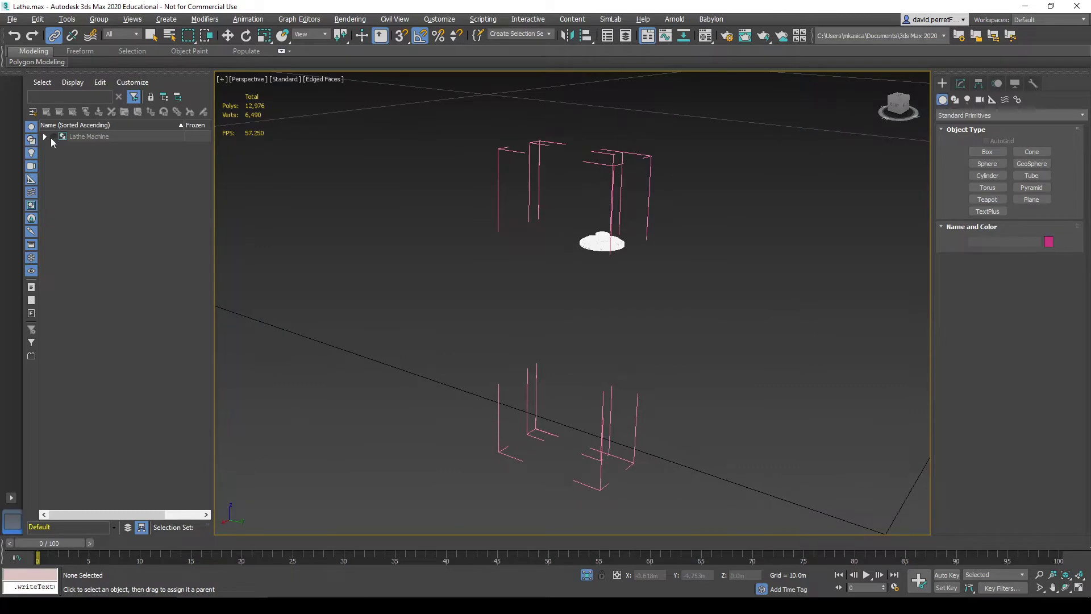
pyautogui.rightClick(487, 192)
# Unhide all objects, select the reader display Body3 after checking Body1, and zoom toward it.
pyautogui.click(482, 112)
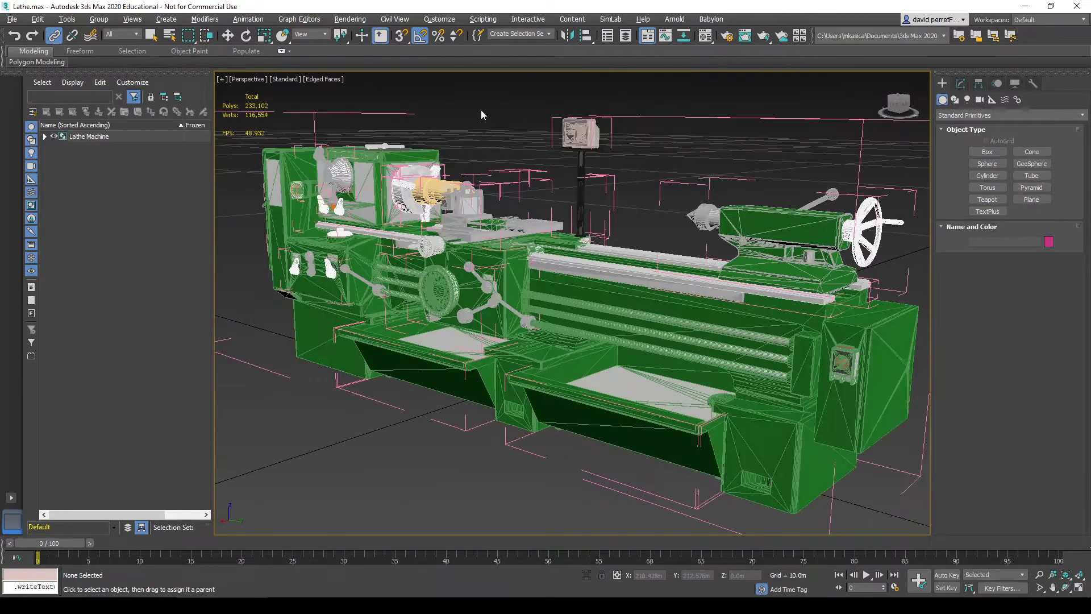
pyautogui.click(578, 139)
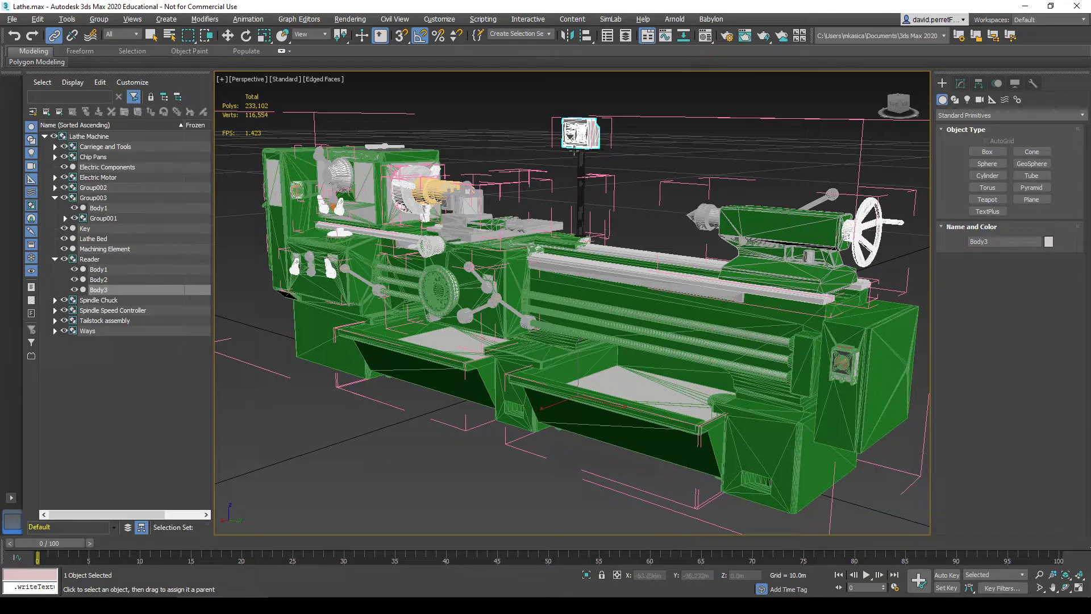
pyautogui.click(582, 164)
pyautogui.click(590, 136)
pyautogui.click(108, 289)
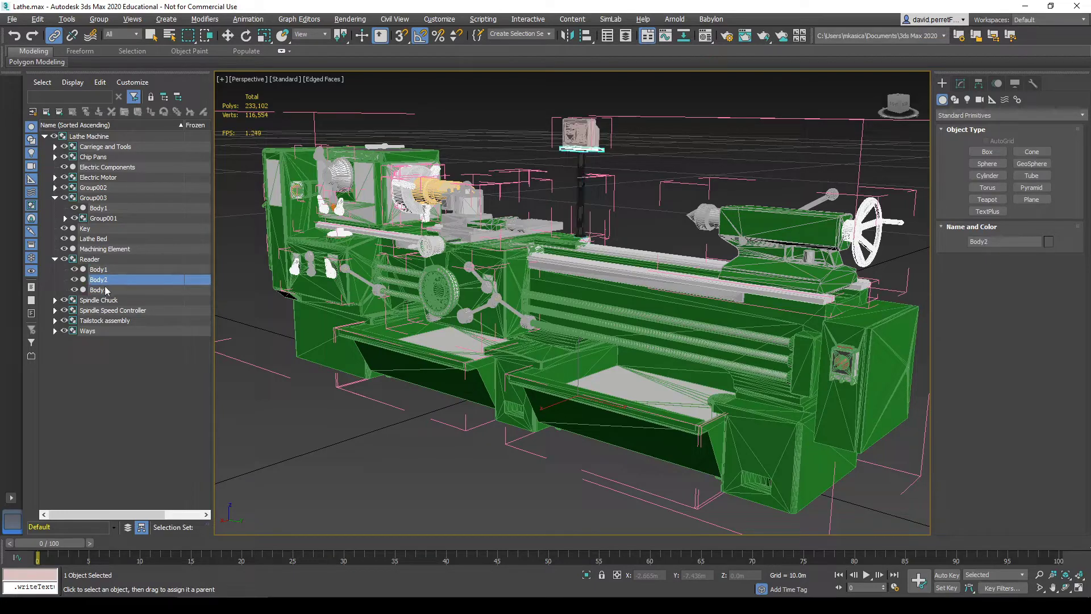
pyautogui.scroll(5, 627, 160)
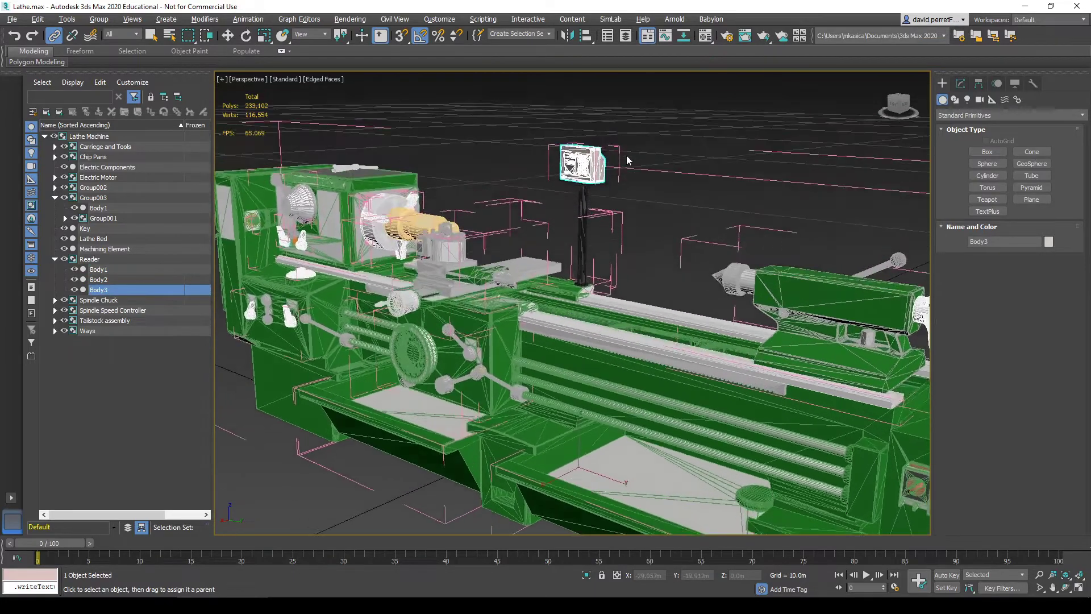
pyautogui.scroll(8, 625, 157)
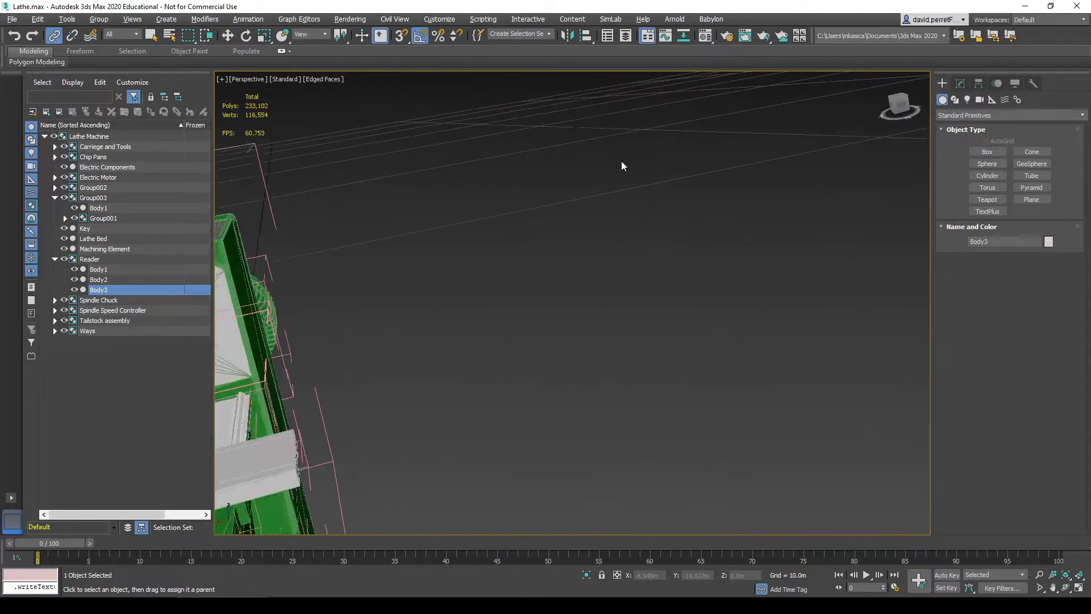
pyautogui.scroll(-1, 622, 162)
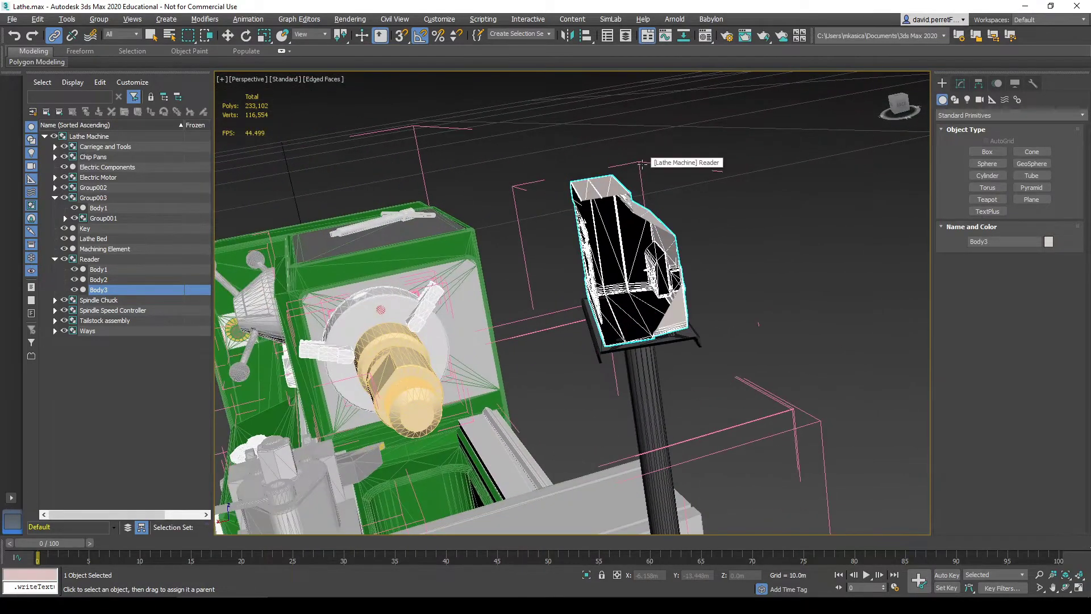
# Orbit to face the reader display, try wireframe and edged faces, and finish in Default Shading.
pyautogui.press('F3')
pyautogui.press('F3')
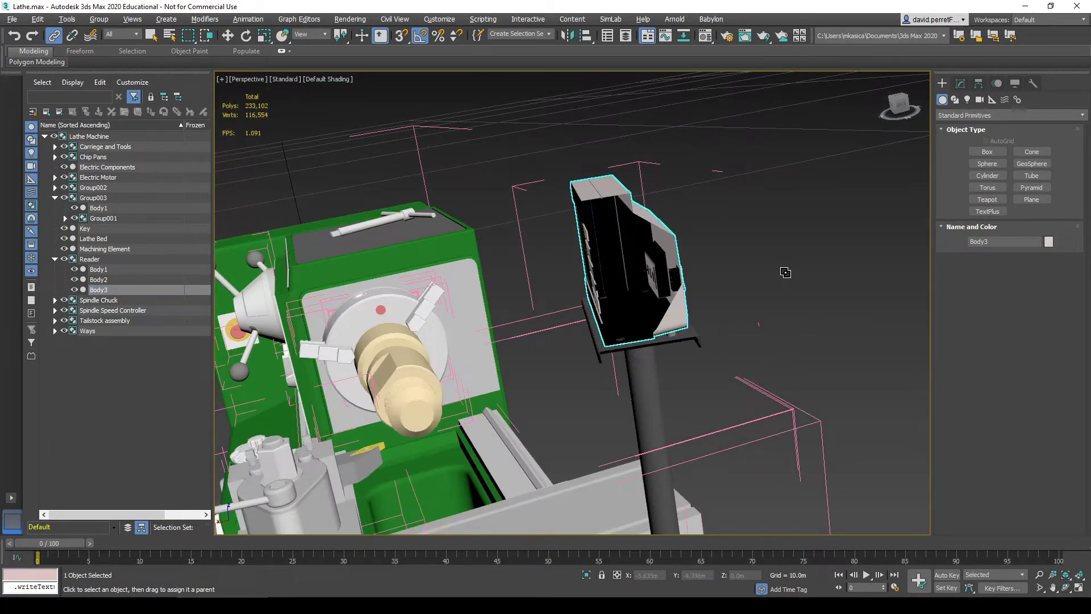
pyautogui.moveTo(785, 273)
pyautogui.keyDown('alt'); pyautogui.mouseDown(button='middle')
pyautogui.moveTo(768, 243)
pyautogui.moveTo(780, 263)
pyautogui.moveTo(765, 259)
pyautogui.mouseUp(button='middle'); pyautogui.keyUp('alt')
pyautogui.press('F3')
pyautogui.click(756, 247)
pyautogui.press('F3')
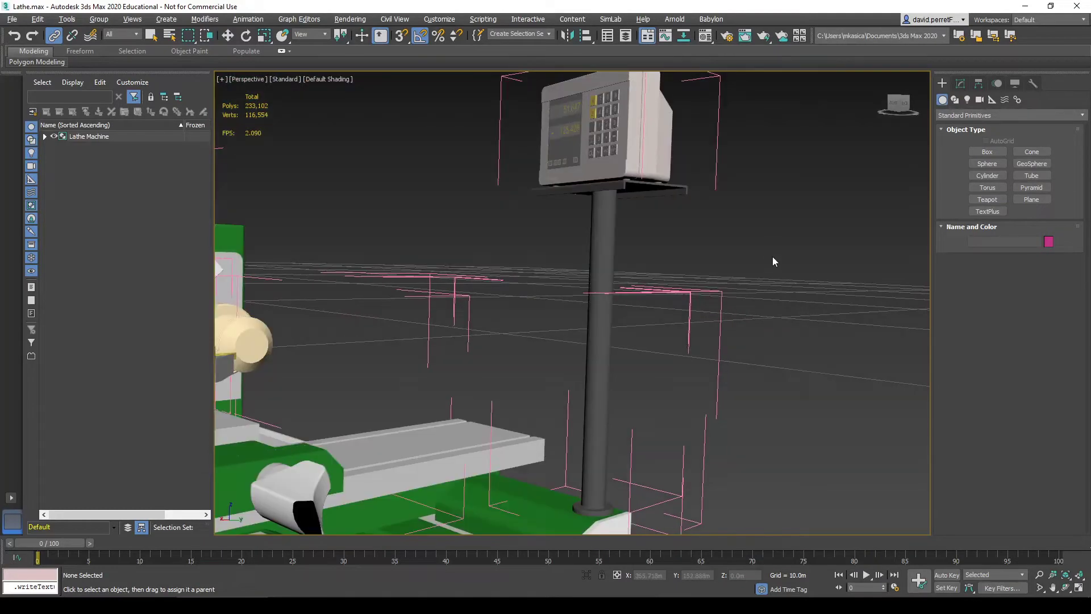
pyautogui.press('F4')
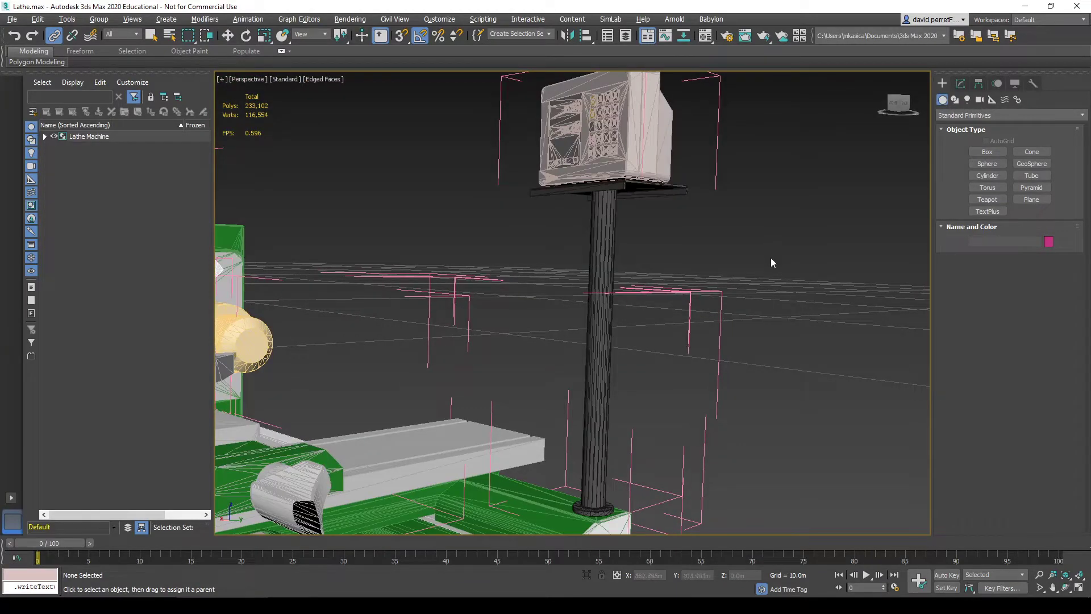
pyautogui.press('F3')
pyautogui.press('F3')
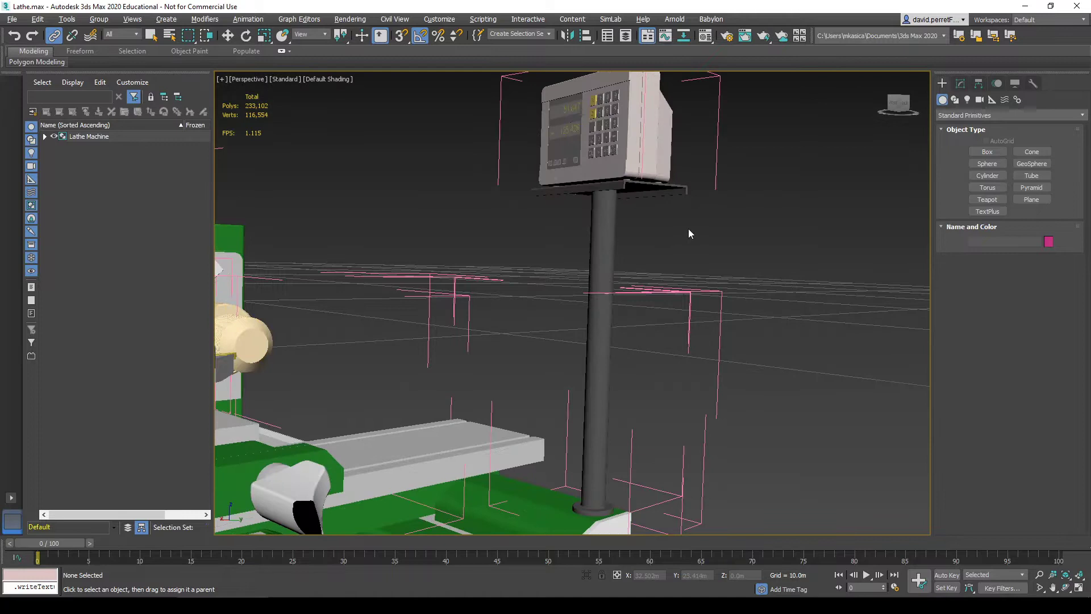
# Frame the Reader group and select Body1 (pole), Body2 (tray) and Body3 (display) in turn.
pyautogui.click(614, 238)
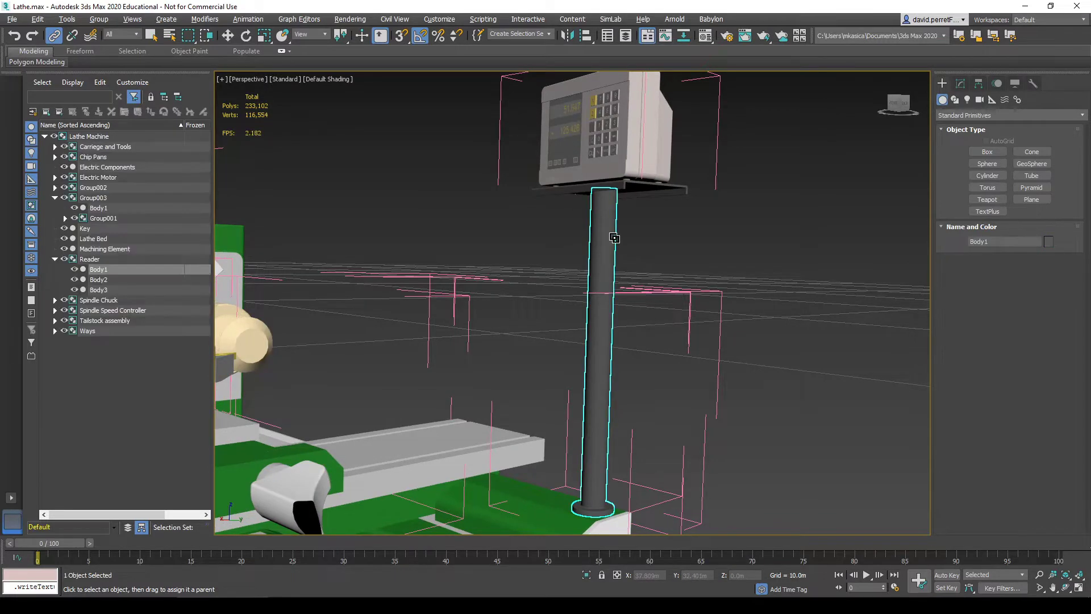
pyautogui.click(106, 290)
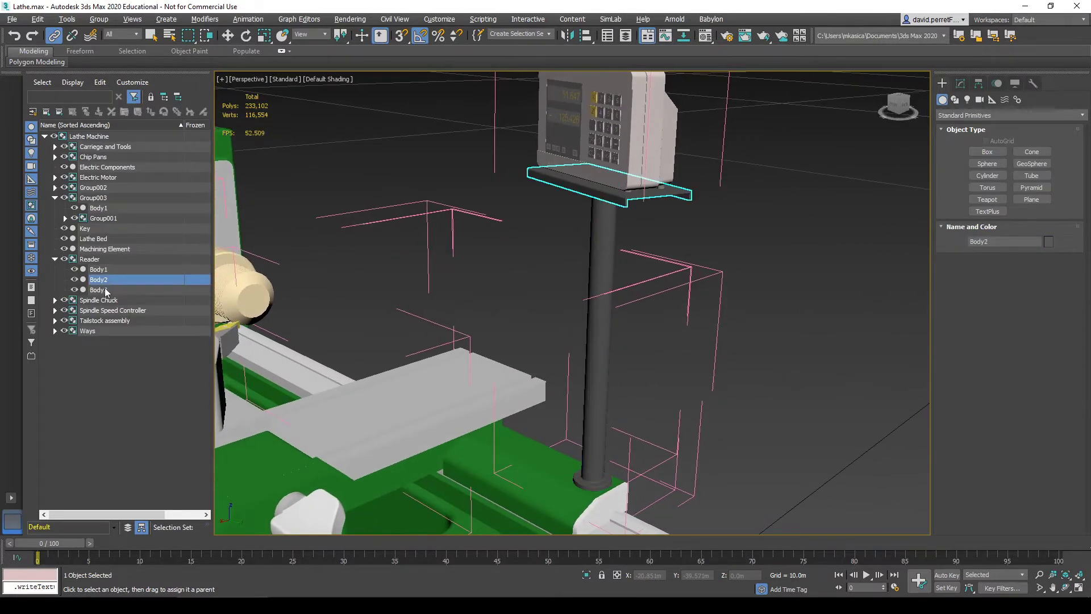
pyautogui.click(103, 261)
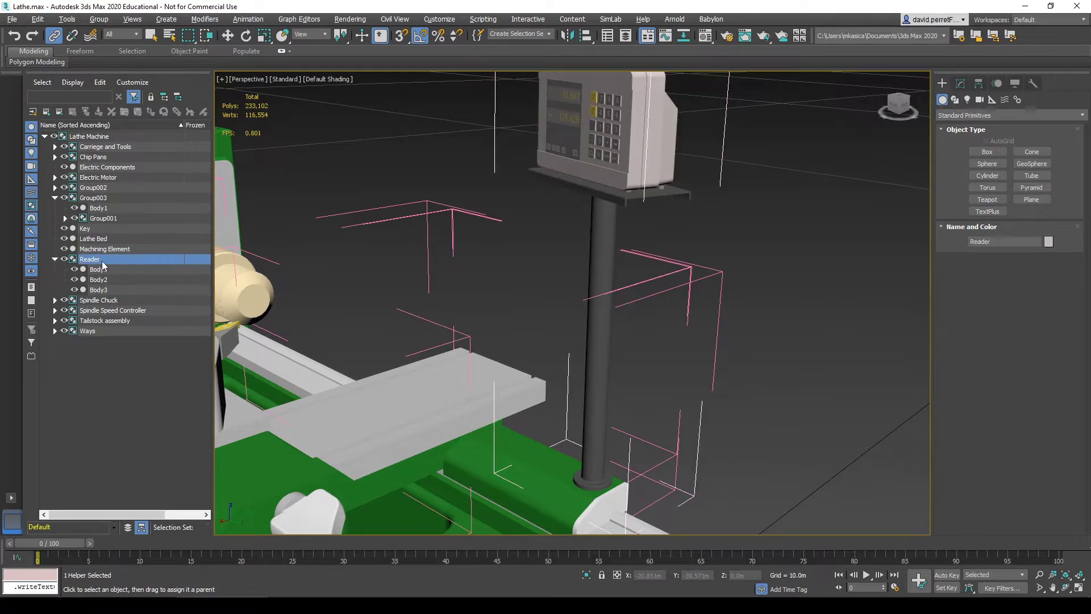
pyautogui.press('z')
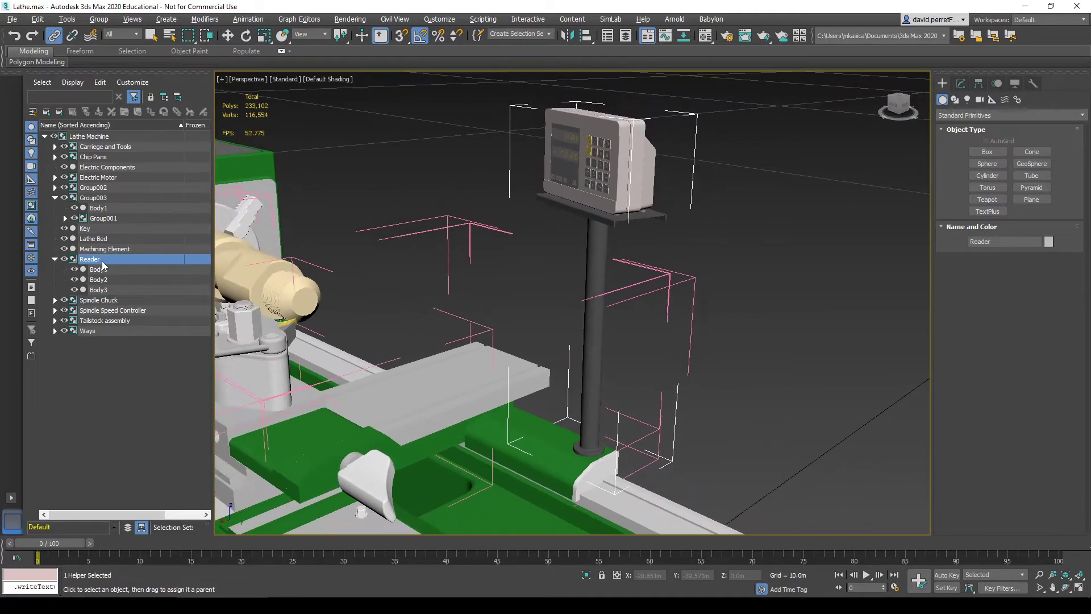
pyautogui.click(103, 280)
pyautogui.click(103, 290)
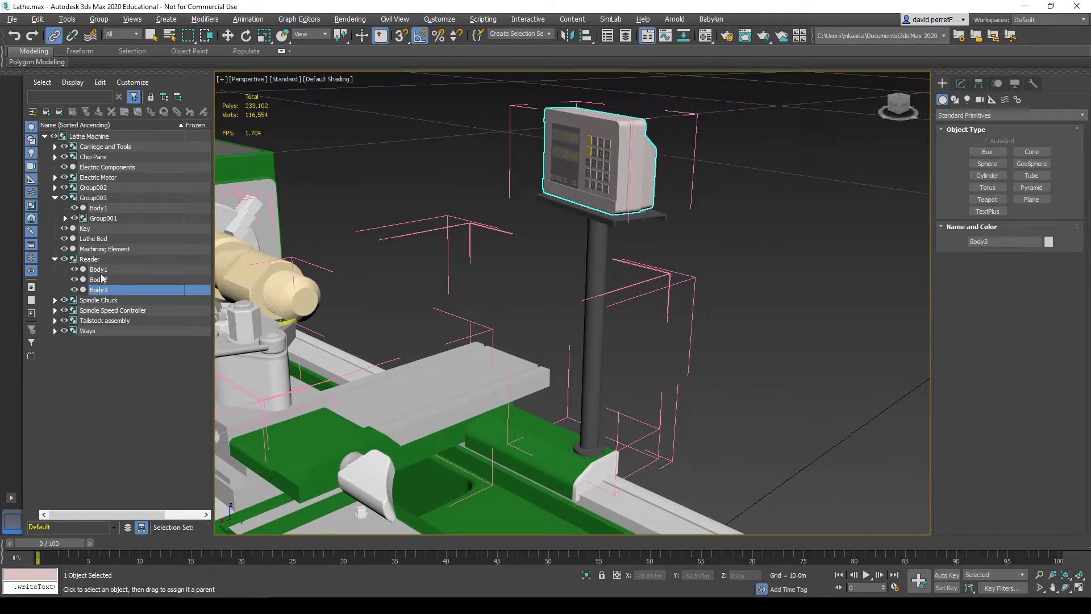
pyautogui.click(103, 272)
pyautogui.click(103, 280)
pyautogui.click(104, 291)
pyautogui.click(90, 260)
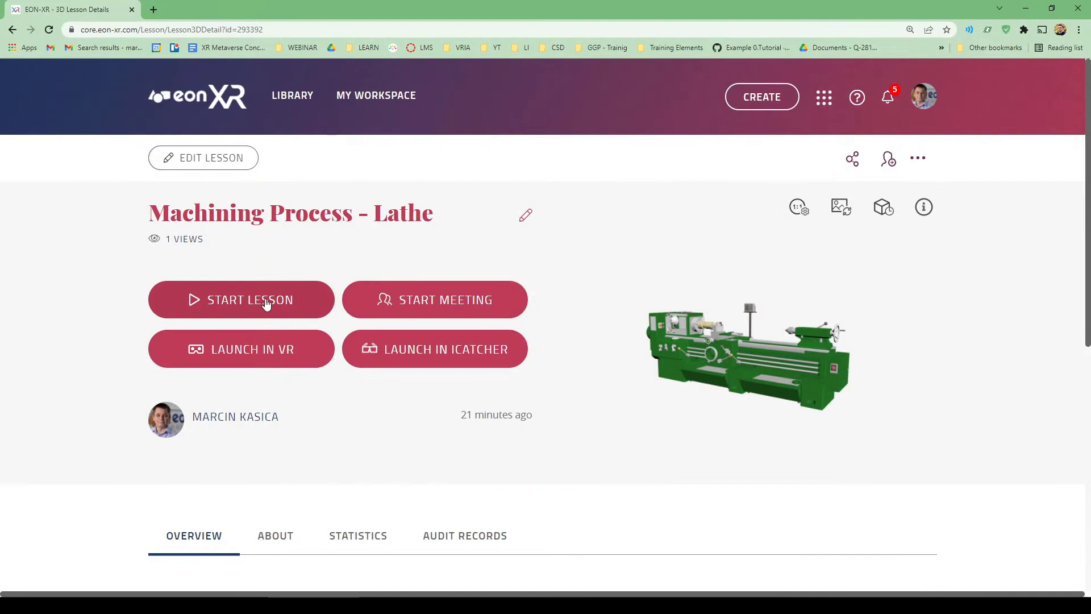
# Start the Machining Process - Lathe lesson and let it open in the EON-XR app.
pyautogui.click(267, 303)
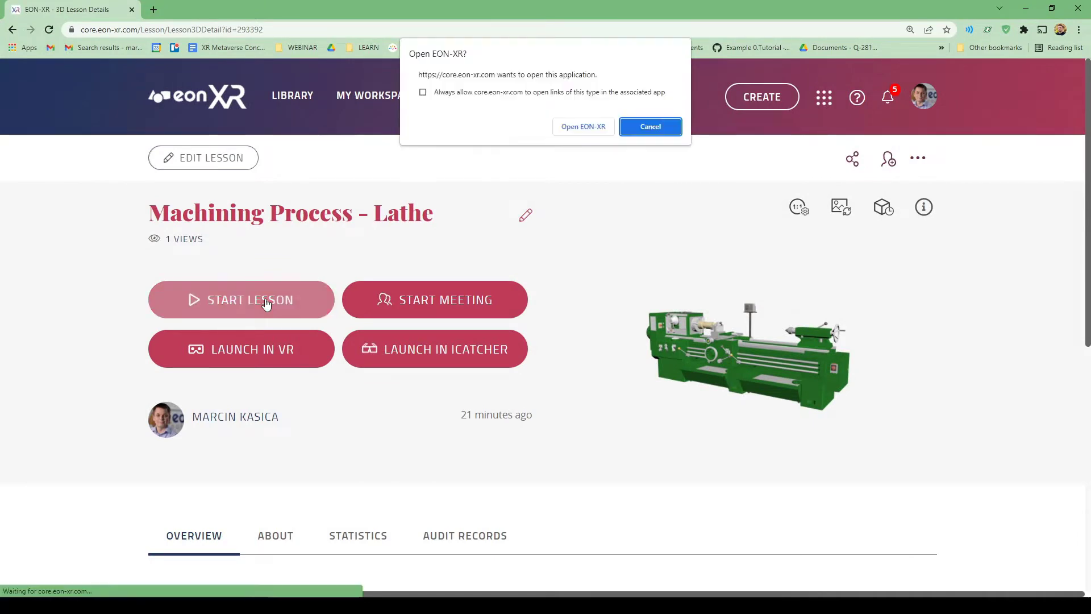
pyautogui.click(584, 126)
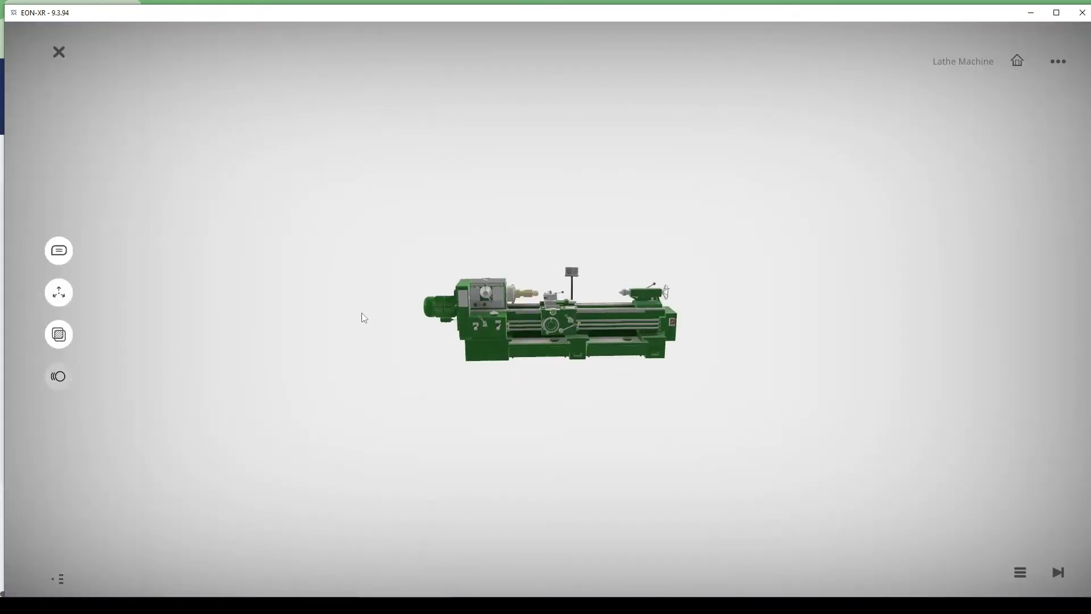
# Turn on the part labels, then zoom in and rotate the lathe to an angled view.
pyautogui.click(54, 255)
pyautogui.scroll(5, 558, 227)
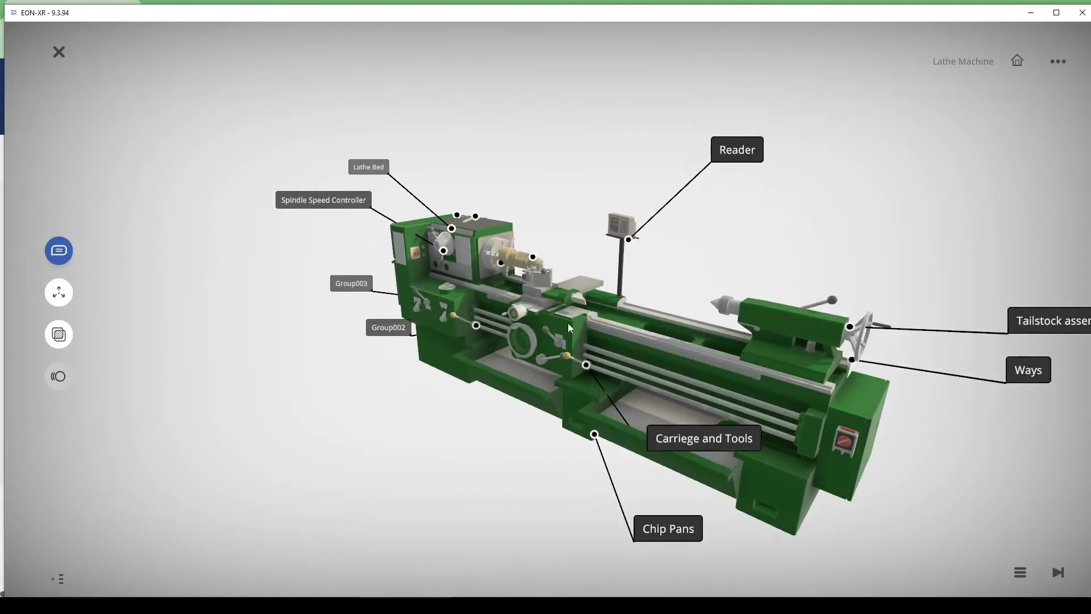
pyautogui.moveTo(558, 256); pyautogui.dragTo(613, 209)
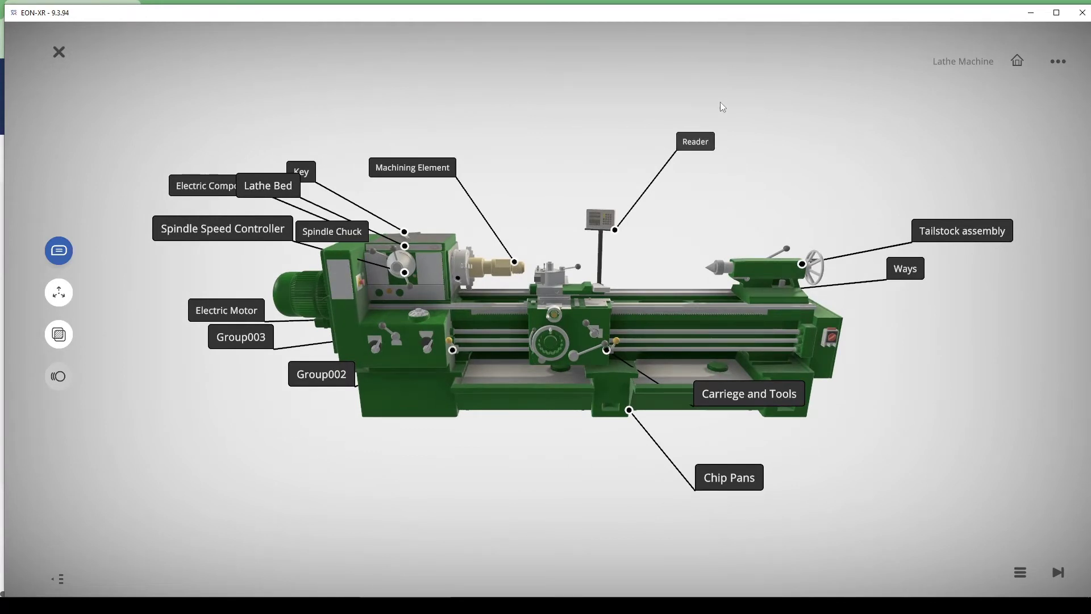
pyautogui.click(603, 221)
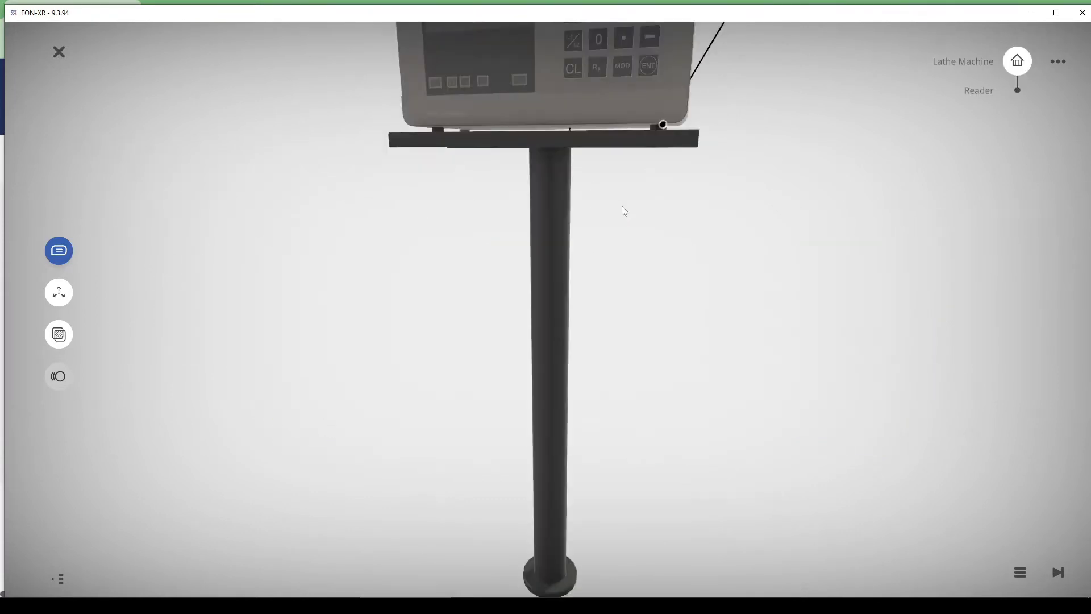
pyautogui.scroll(-6, 769, 224)
pyautogui.moveTo(772, 131); pyautogui.dragTo(527, 222)
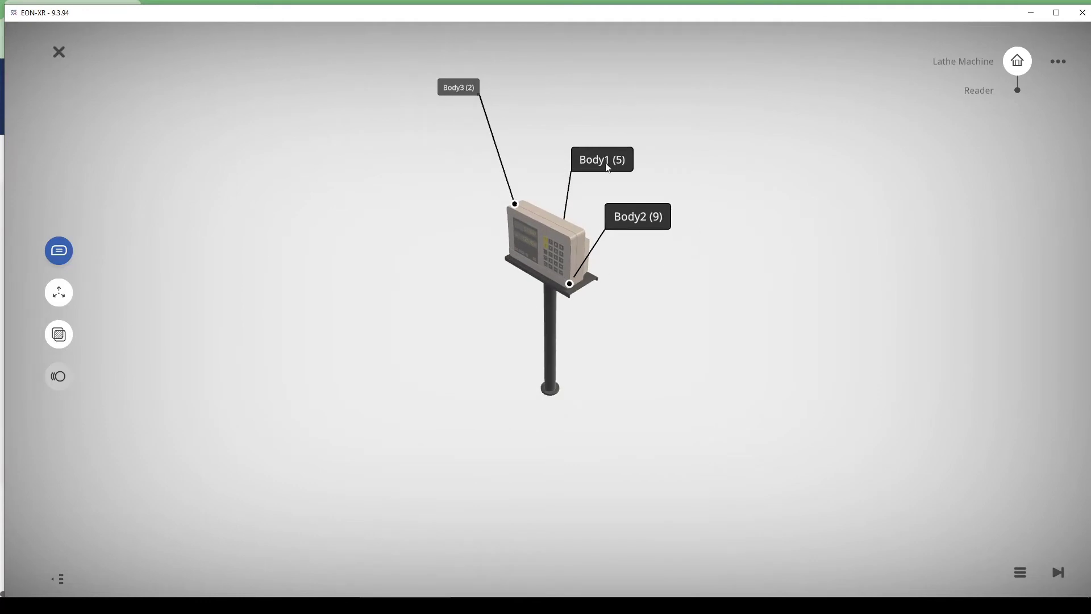
pyautogui.moveTo(681, 339); pyautogui.dragTo(746, 330)
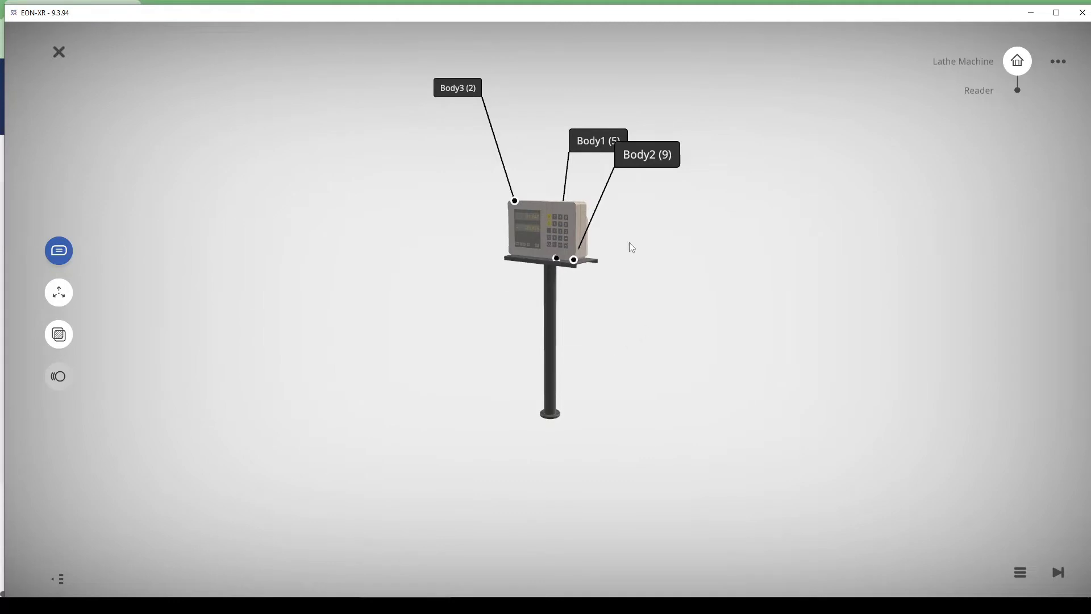
pyautogui.moveTo(630, 242); pyautogui.dragTo(665, 316, button='right')
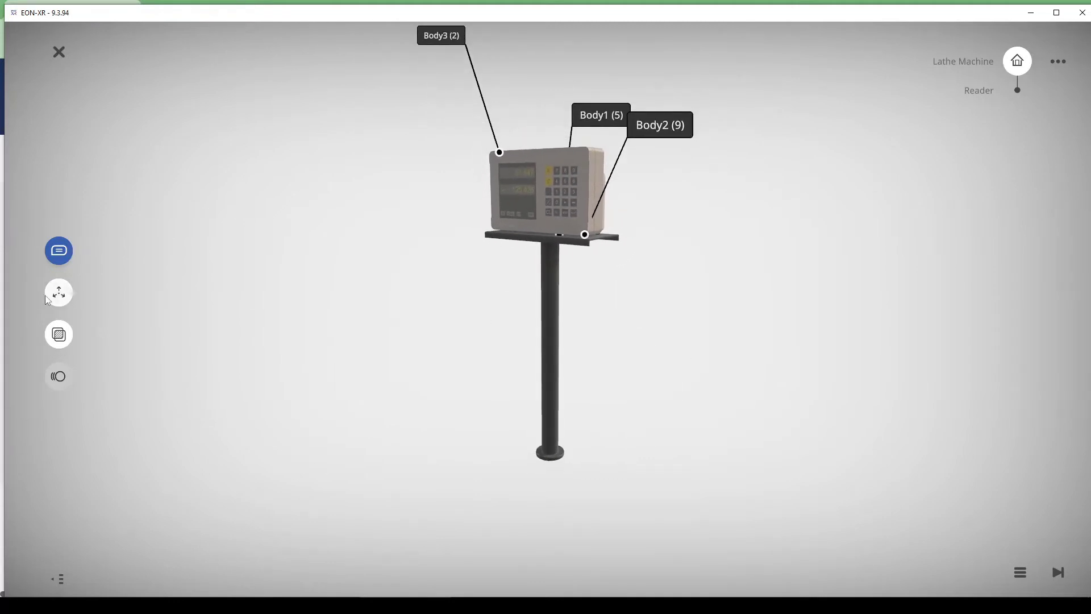
pyautogui.click(49, 296)
pyautogui.click(50, 295)
pyautogui.moveTo(740, 282); pyautogui.dragTo(647, 310)
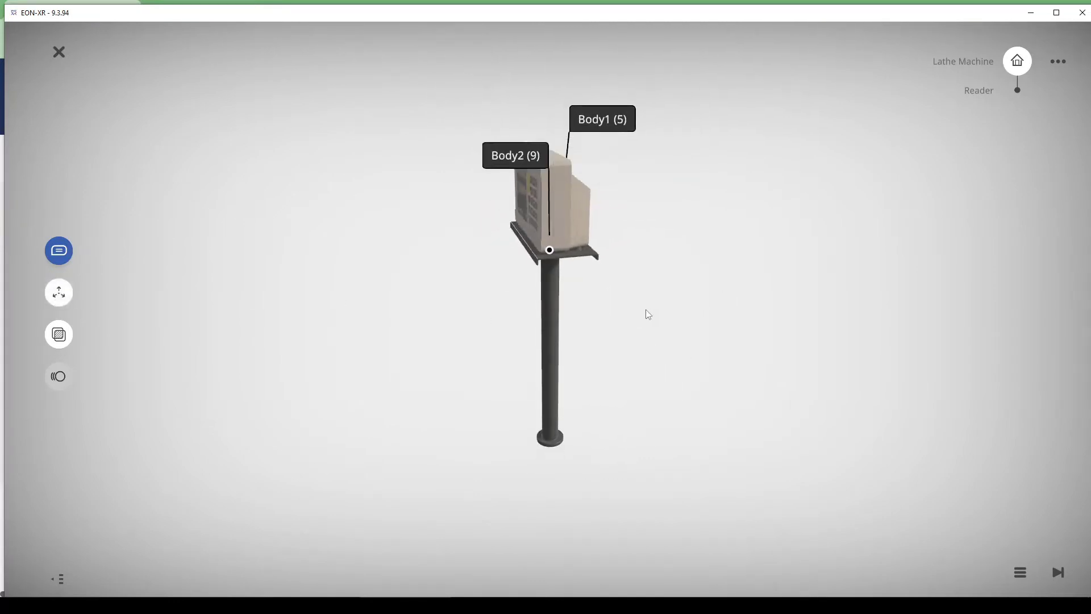
pyautogui.click(60, 301)
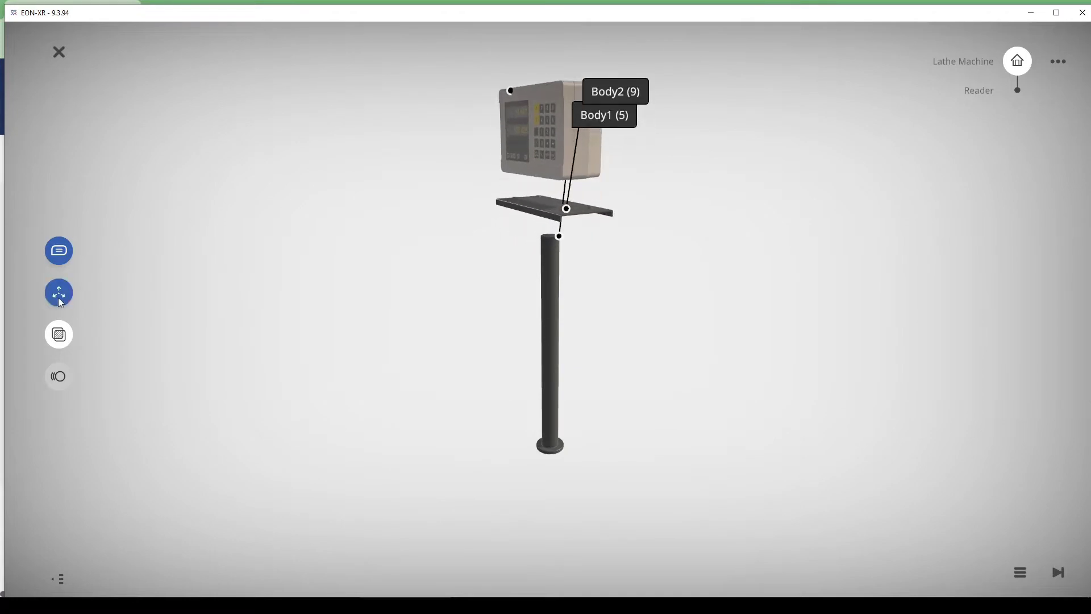
pyautogui.click(59, 298)
pyautogui.click(58, 298)
pyautogui.click(58, 298)
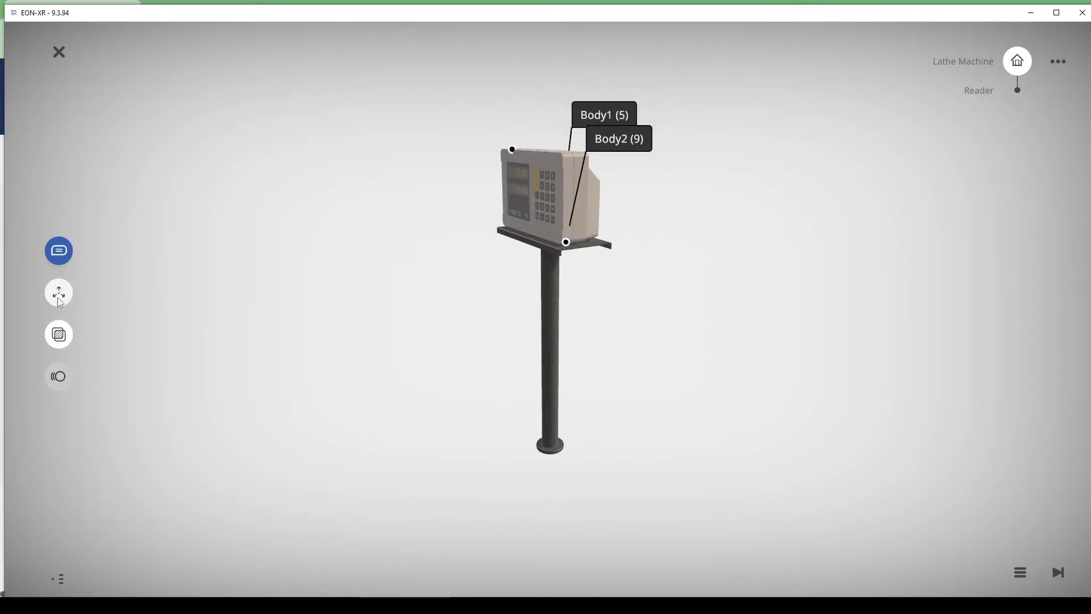
pyautogui.click(59, 379)
pyautogui.click(1018, 63)
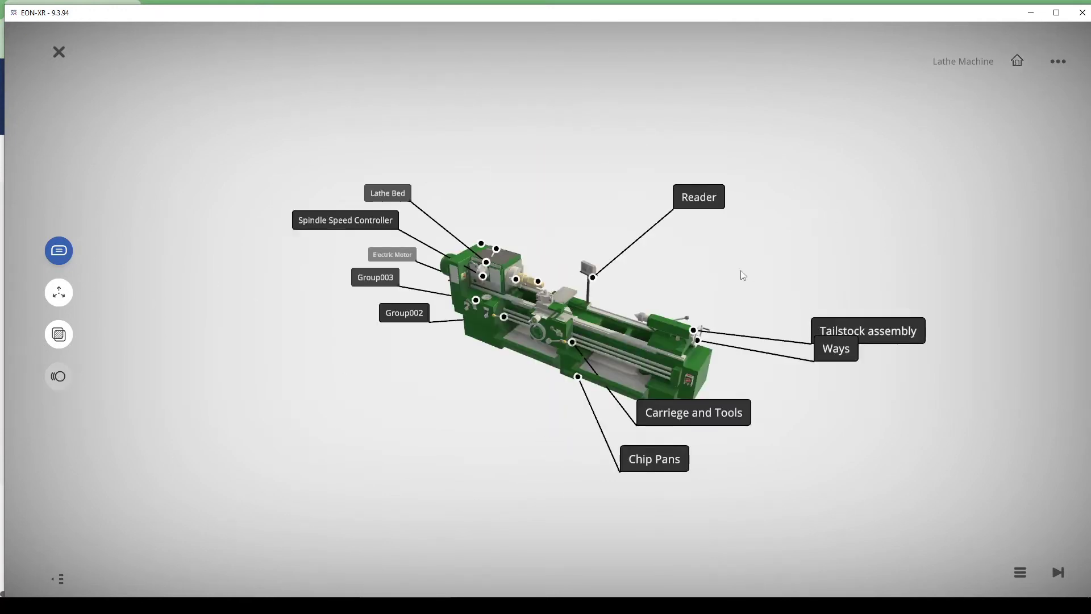
# Close EON-XR, expand Lathe Machine, select the Reader's pole Body1 and edit its name.
pyautogui.click(1082, 13)
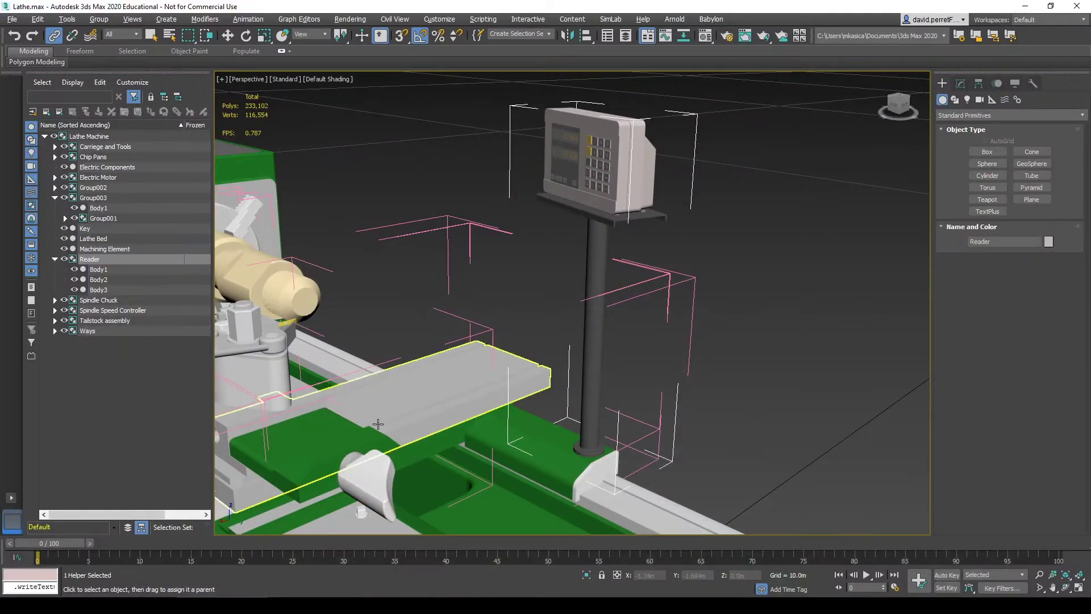
pyautogui.click(762, 275)
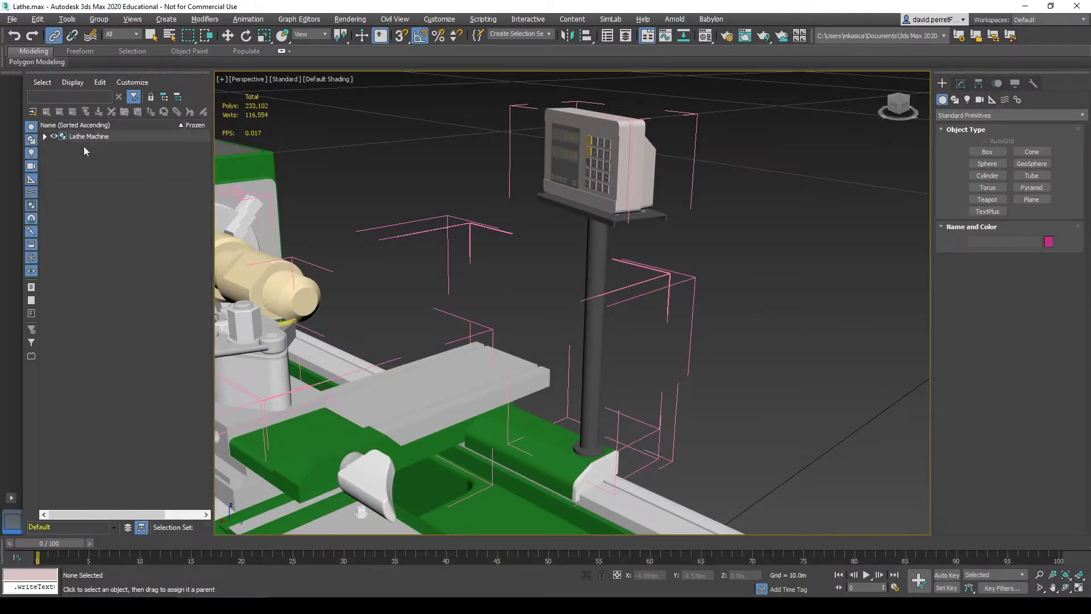
pyautogui.click(45, 137)
pyautogui.click(551, 158)
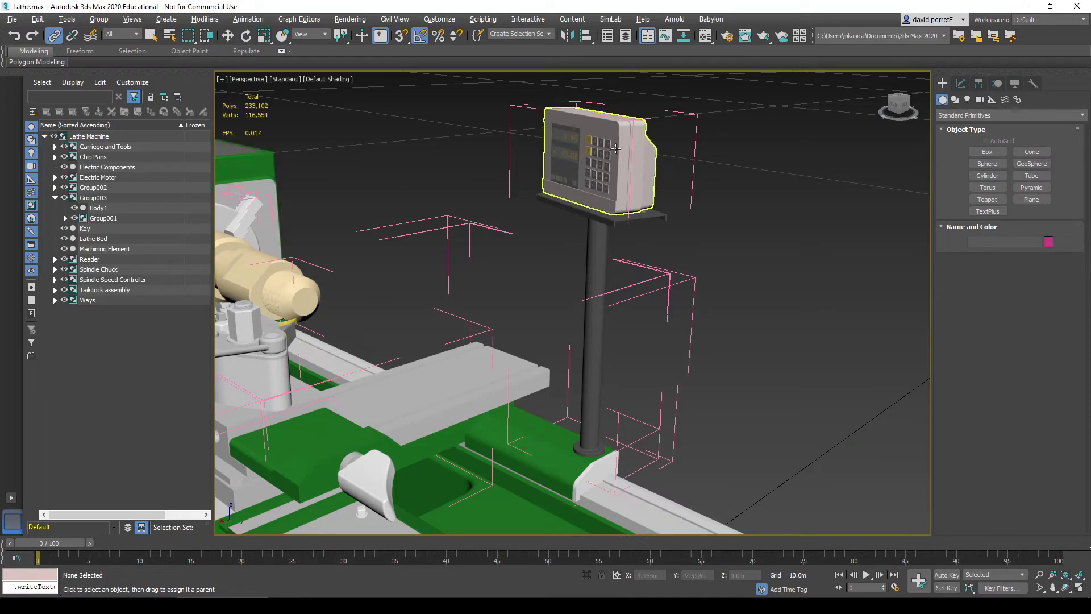
pyautogui.click(98, 270)
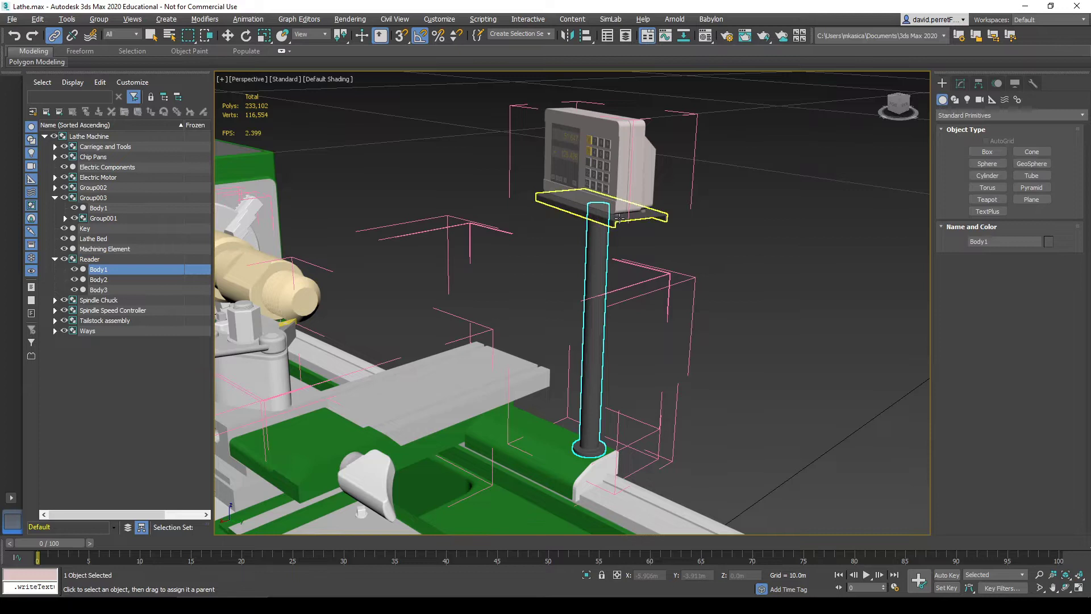
pyautogui.rightClick(116, 272)
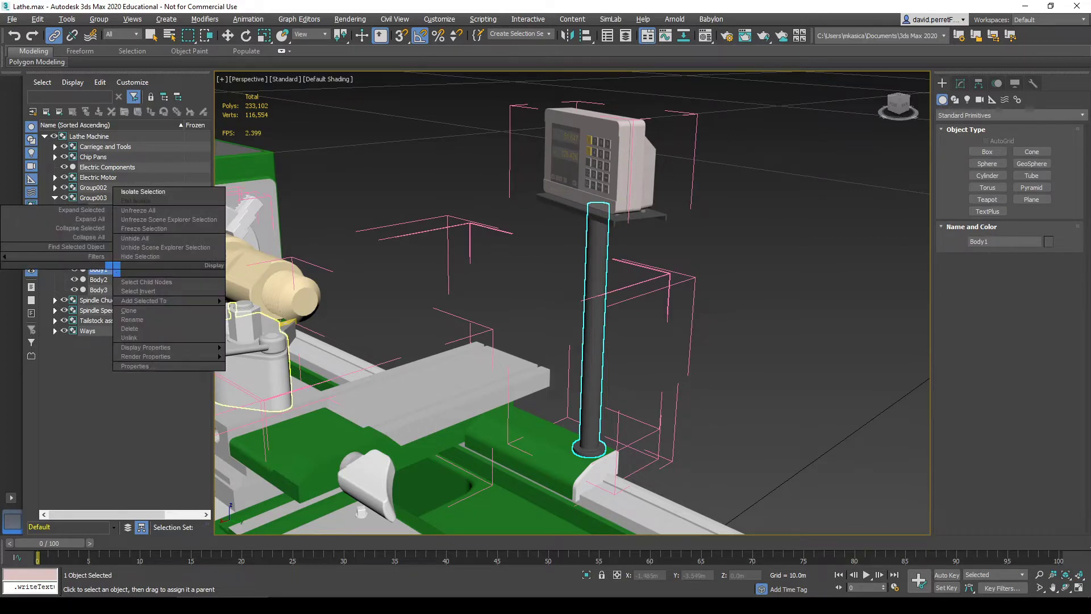
pyautogui.click(940, 88)
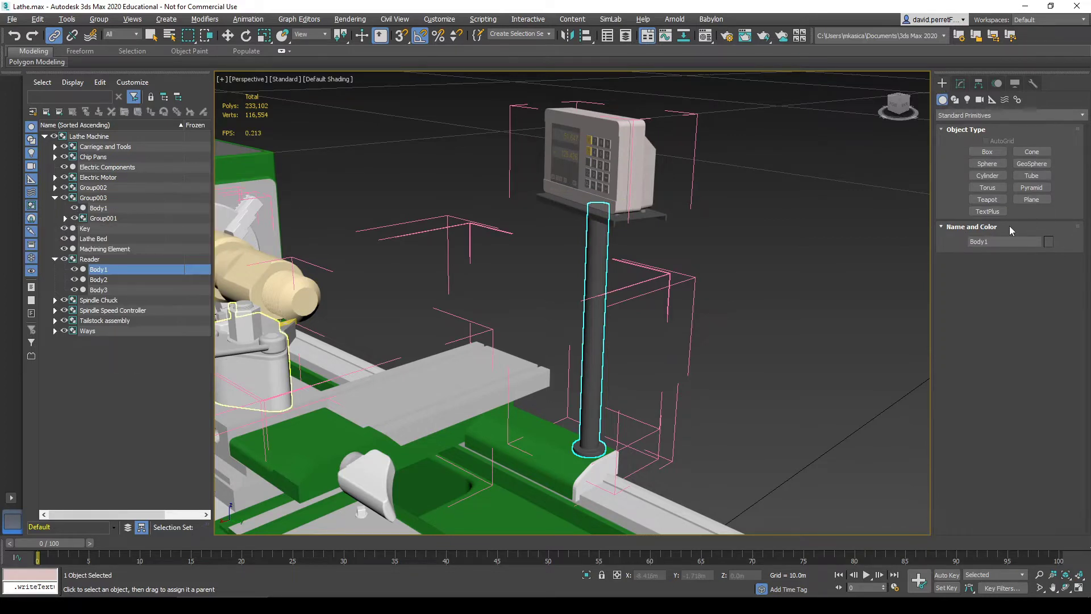
pyautogui.click(1005, 242)
# Rename Body1 to Pole.
pyautogui.click(1037, 237)
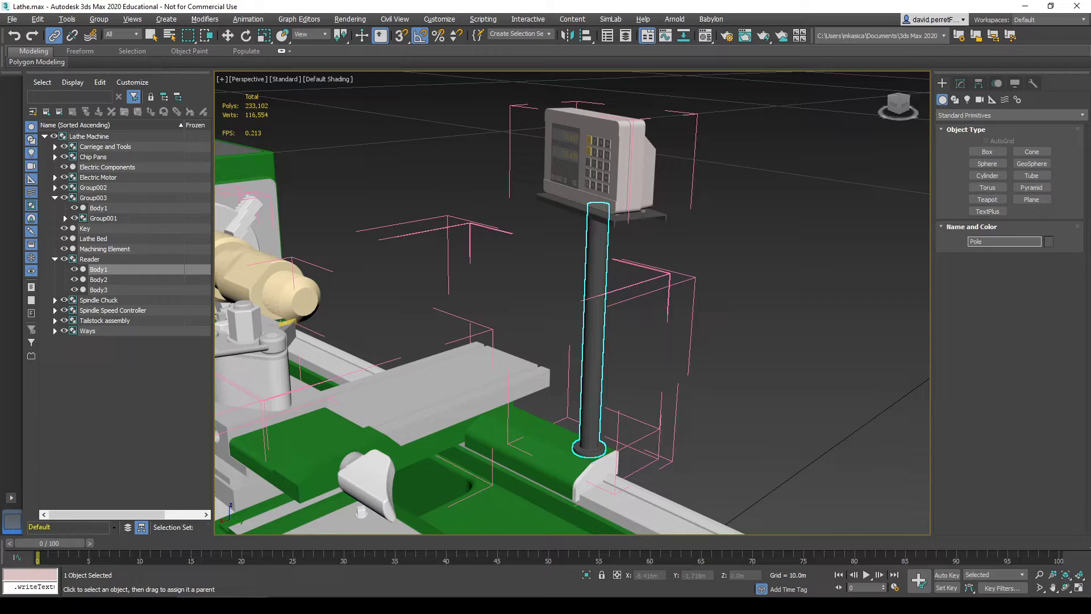
pyautogui.click(178, 268)
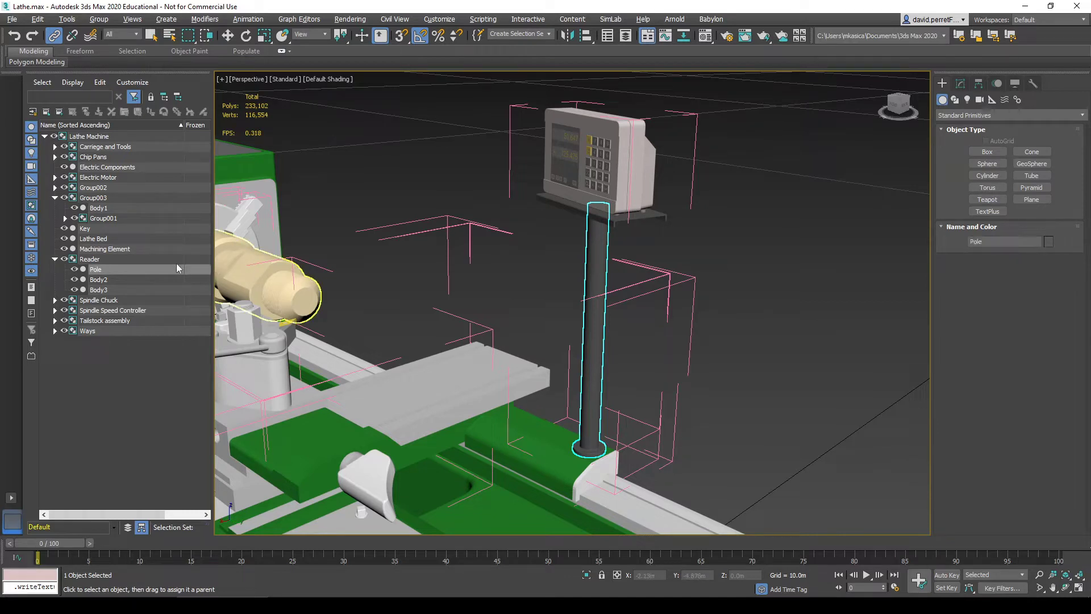
pyautogui.click(97, 271)
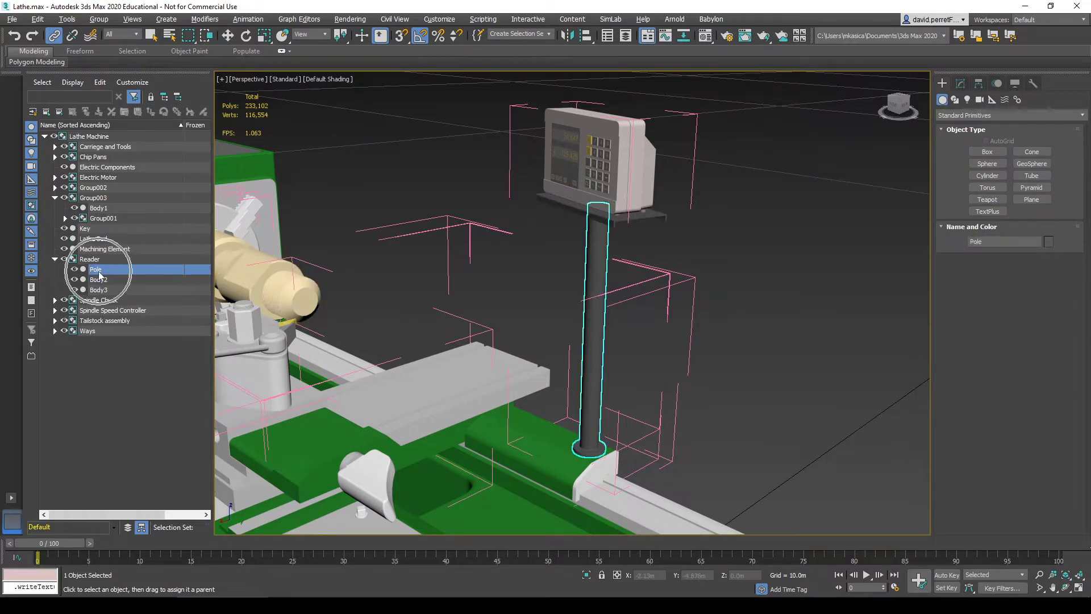
# Rename Body2 to Tray, correcting the interim name Base.
pyautogui.click(99, 279)
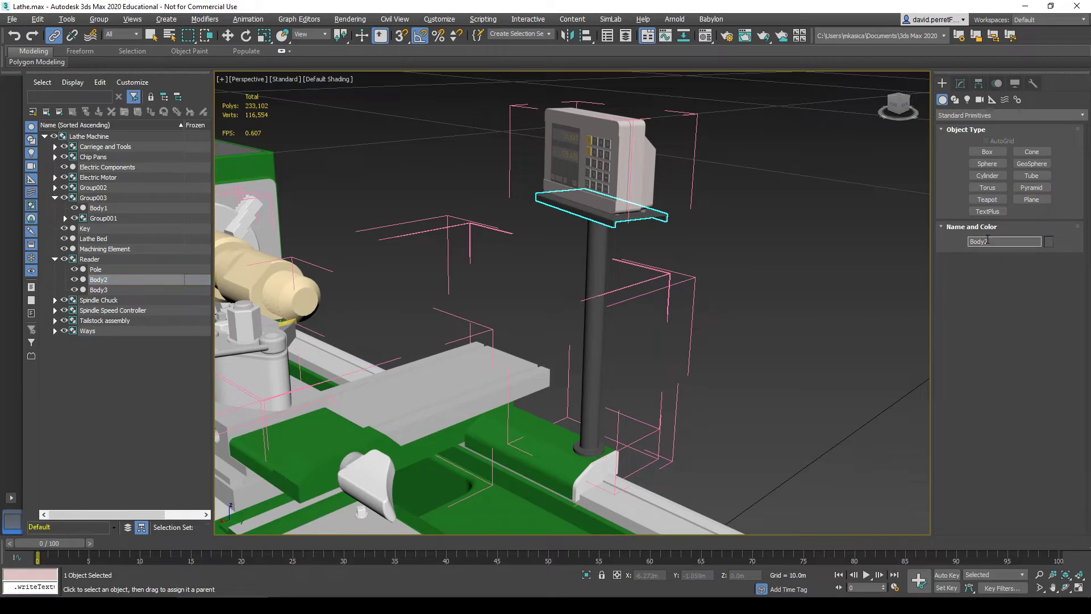
pyautogui.write('Base')
pyautogui.press('Return')
pyautogui.click(990, 243)
pyautogui.press('Return')
# Rename Body3 to 'Reader Object' and recheck it in the Reader group list.
pyautogui.click(105, 291)
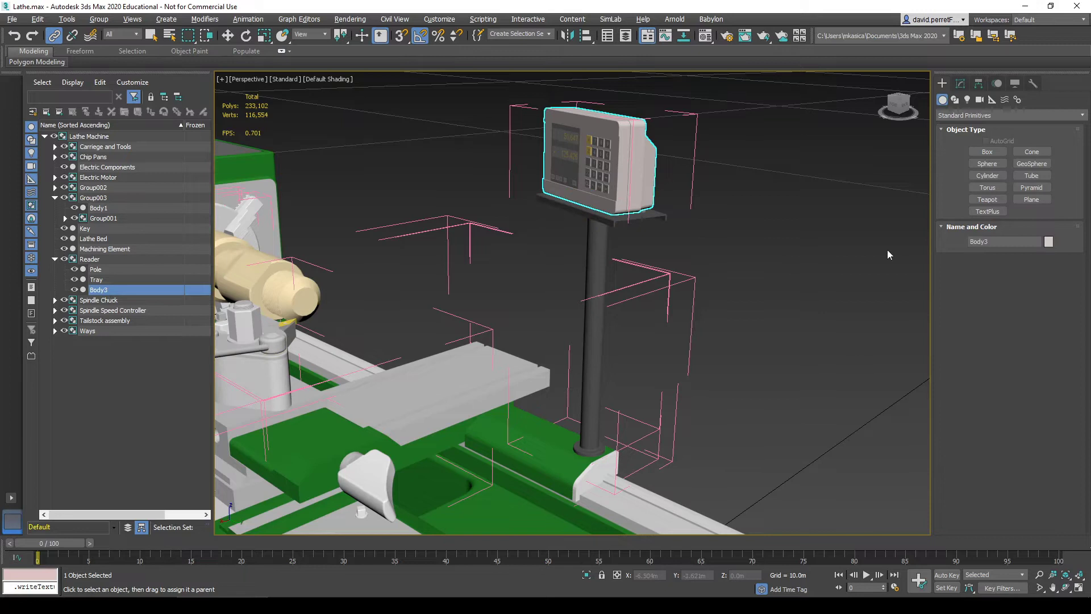
pyautogui.click(992, 241)
pyautogui.write('Reader Object')
pyautogui.press('Return')
pyautogui.click(753, 312)
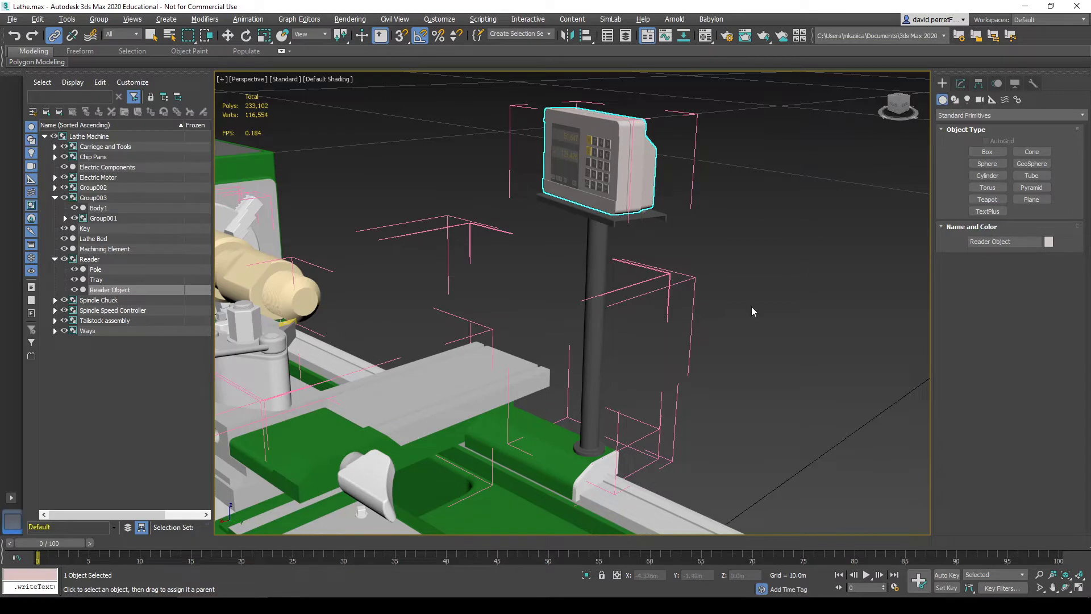
pyautogui.click(54, 258)
pyautogui.click(55, 259)
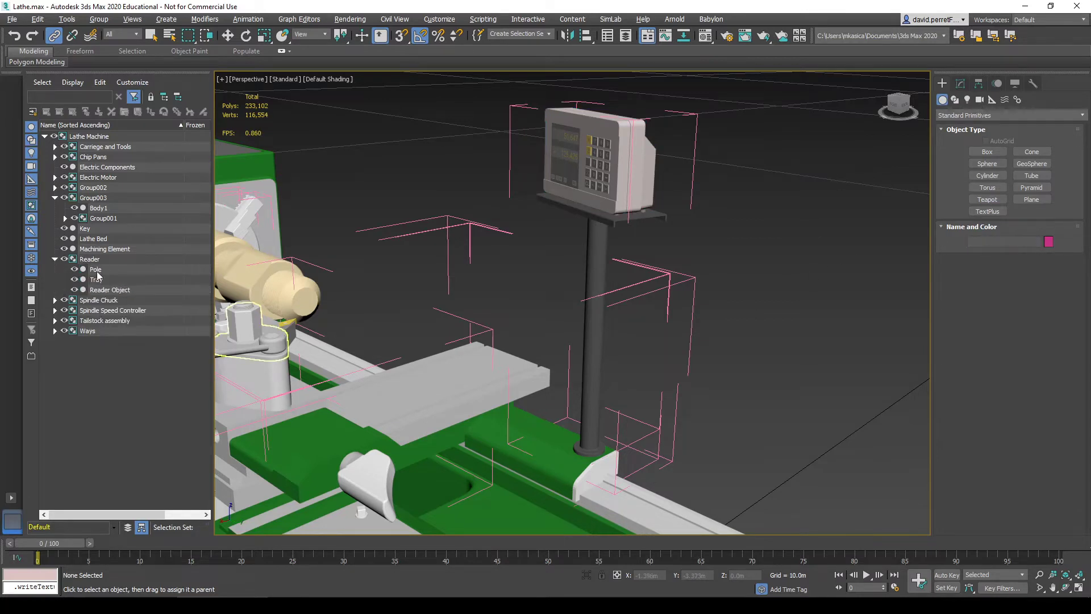
pyautogui.click(108, 289)
# Expand the Ways group and select Carriage Belt, Way 1 and Way 2.
pyautogui.click(93, 260)
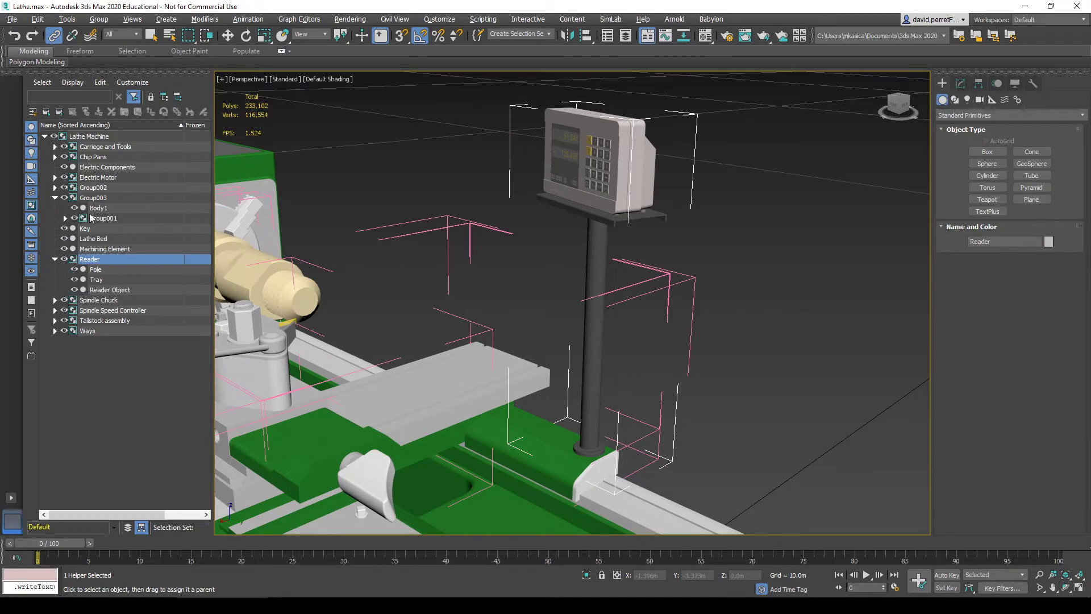
pyautogui.click(73, 140)
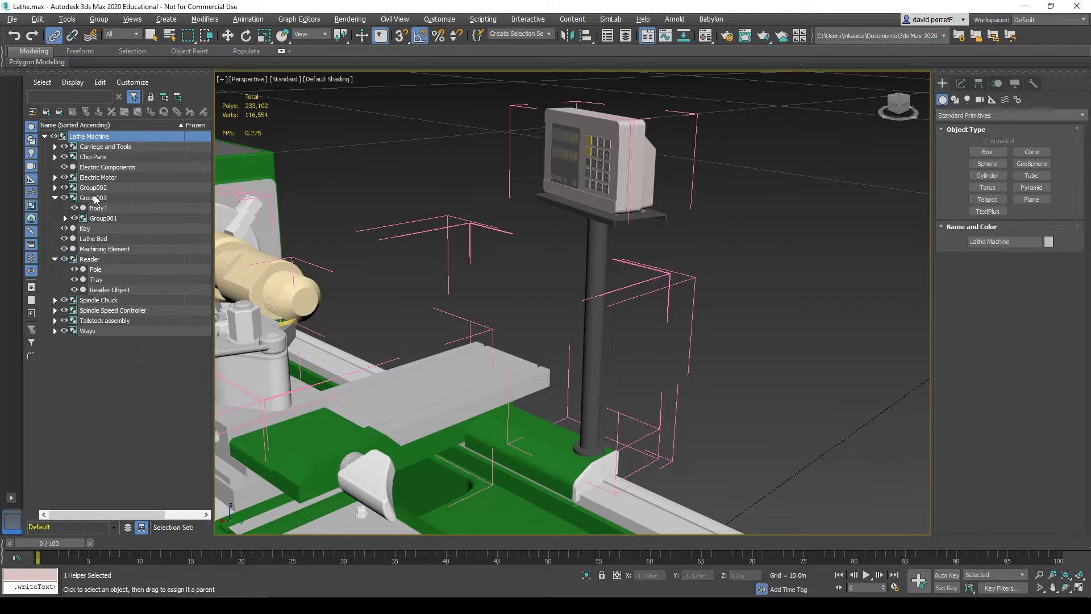
pyautogui.click(55, 147)
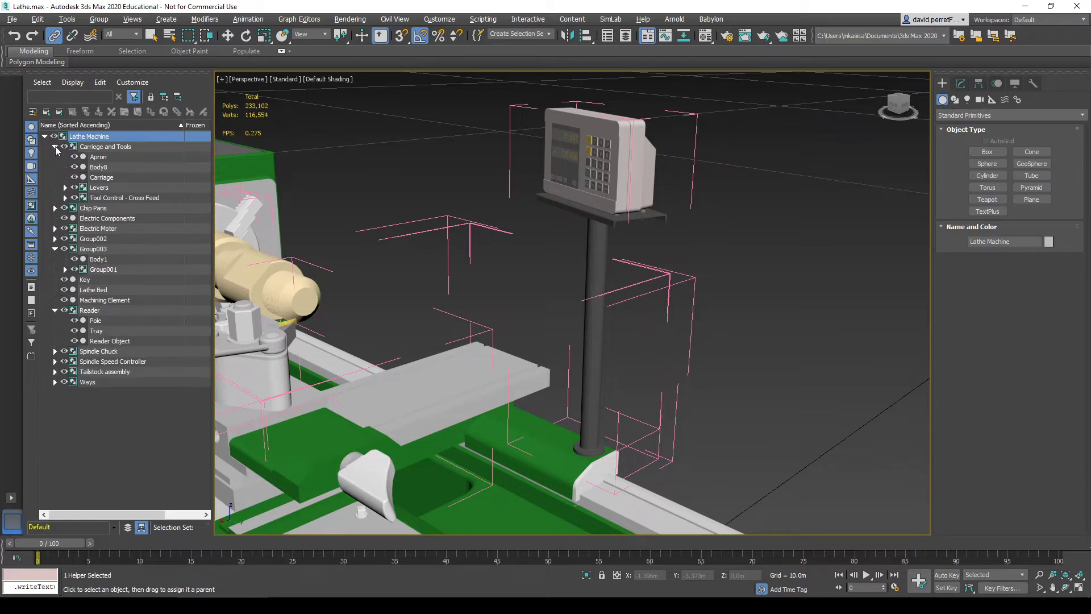
pyautogui.click(55, 147)
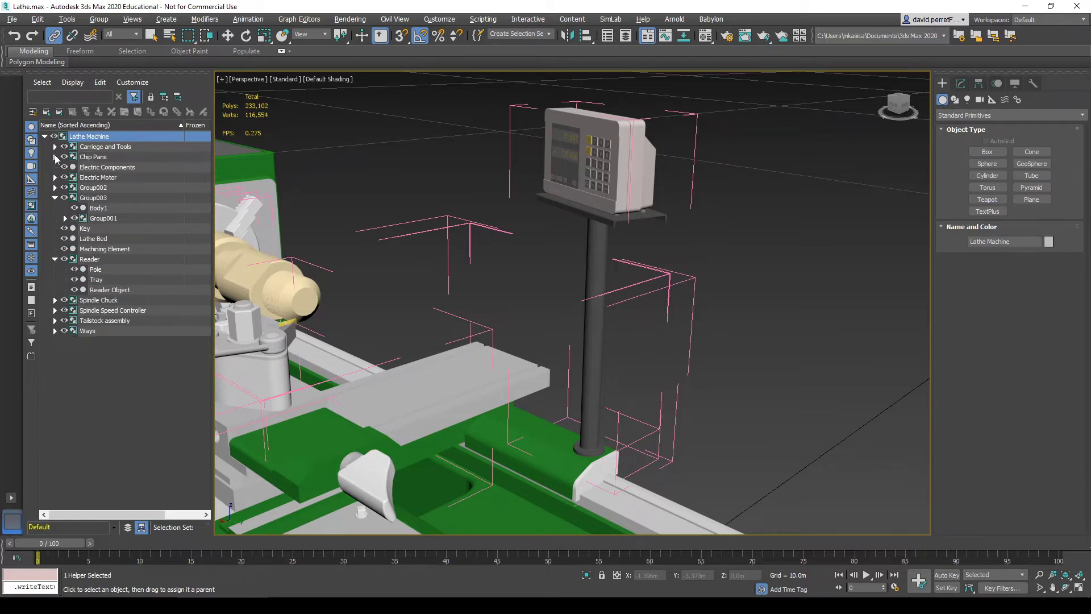
pyautogui.click(56, 331)
pyautogui.click(88, 333)
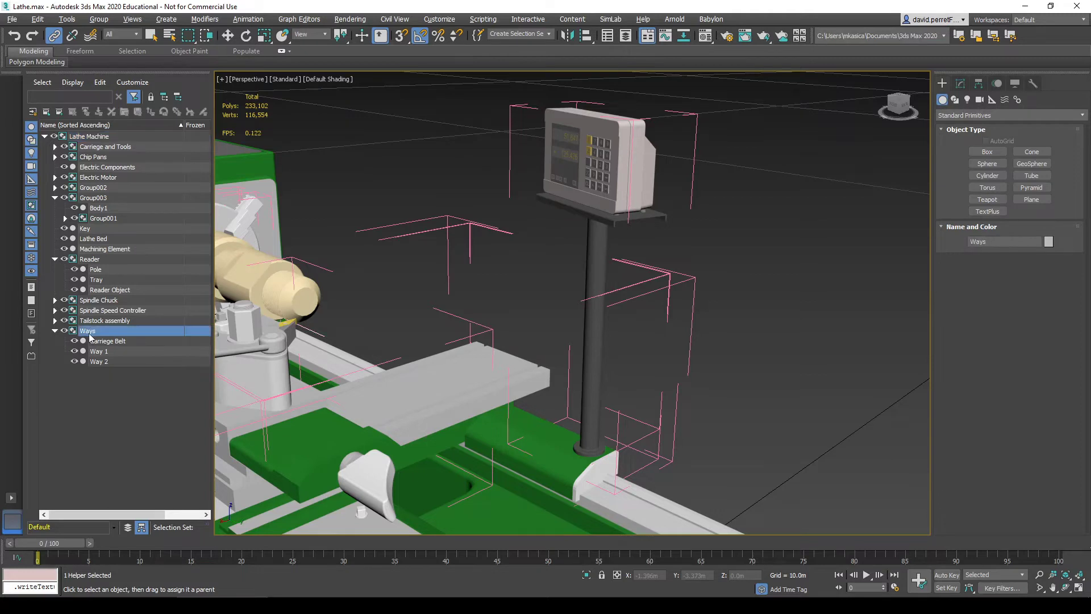
pyautogui.keyDown('shift'); pyautogui.click(104, 362); pyautogui.keyUp('shift')
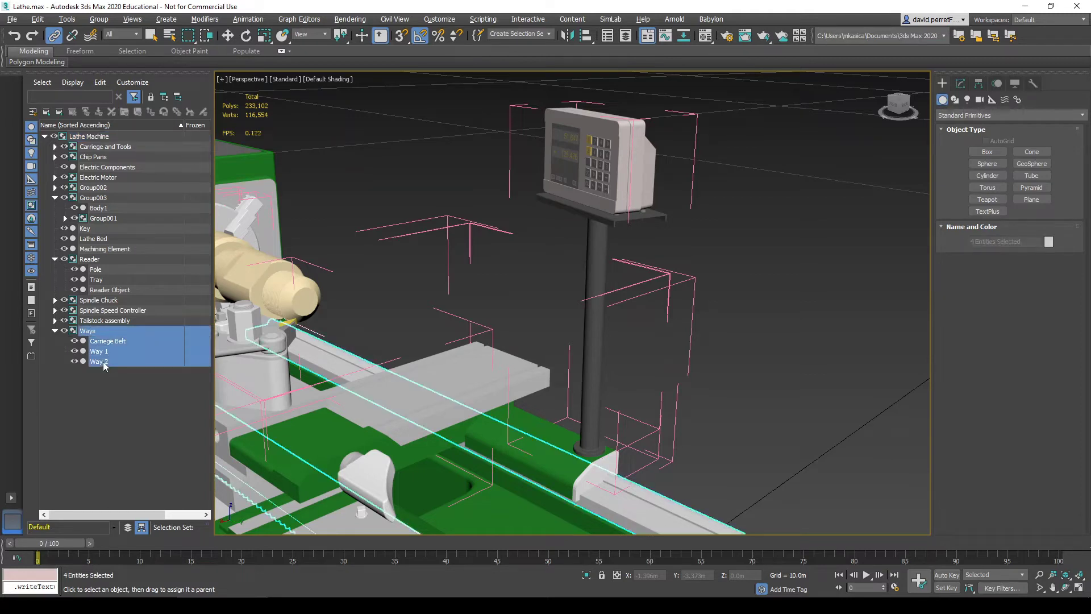
# Isolate the Ways parts, orbit around the rails, then end isolation to restore the lathe.
pyautogui.rightClick(114, 324)
pyautogui.click(143, 249)
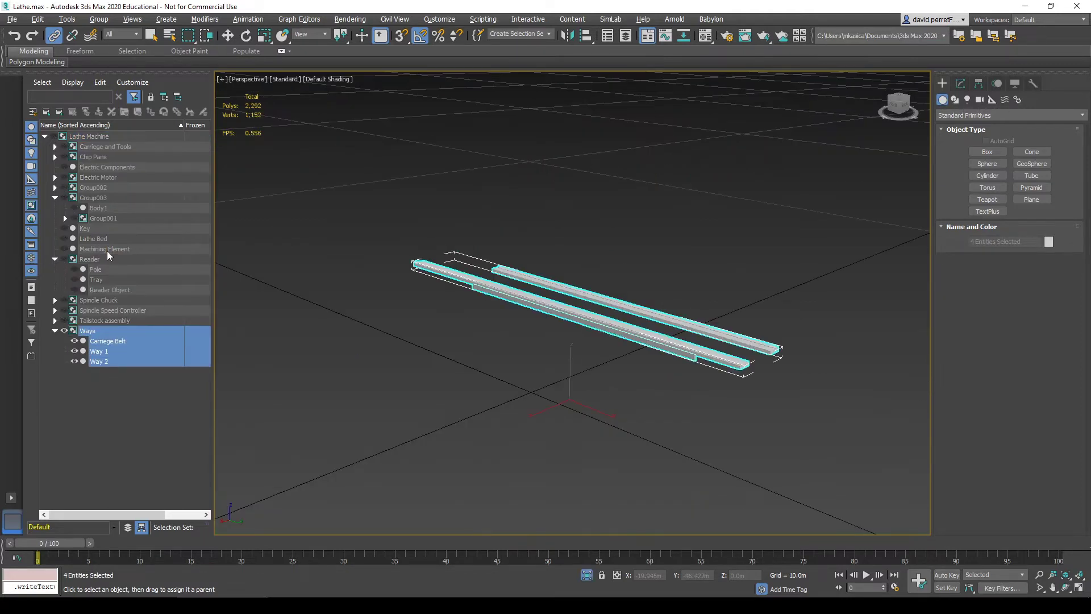
pyautogui.click(667, 262)
pyautogui.keyDown('alt'); pyautogui.moveTo(666, 261); pyautogui.dragTo(114, 351, button='middle'); pyautogui.keyUp('alt')
pyautogui.click(93, 331)
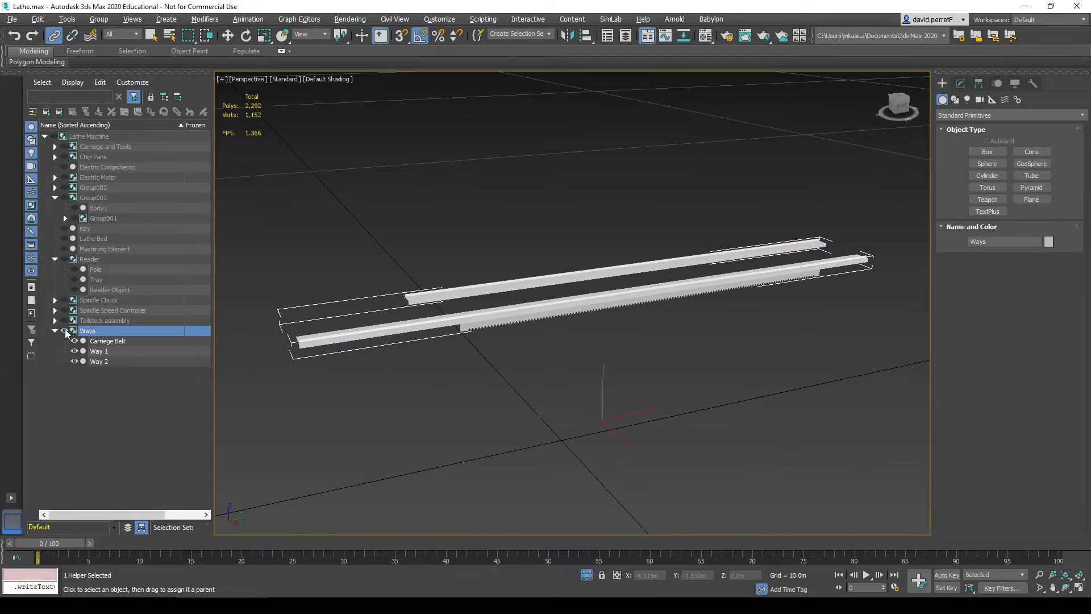
pyautogui.rightClick(417, 214)
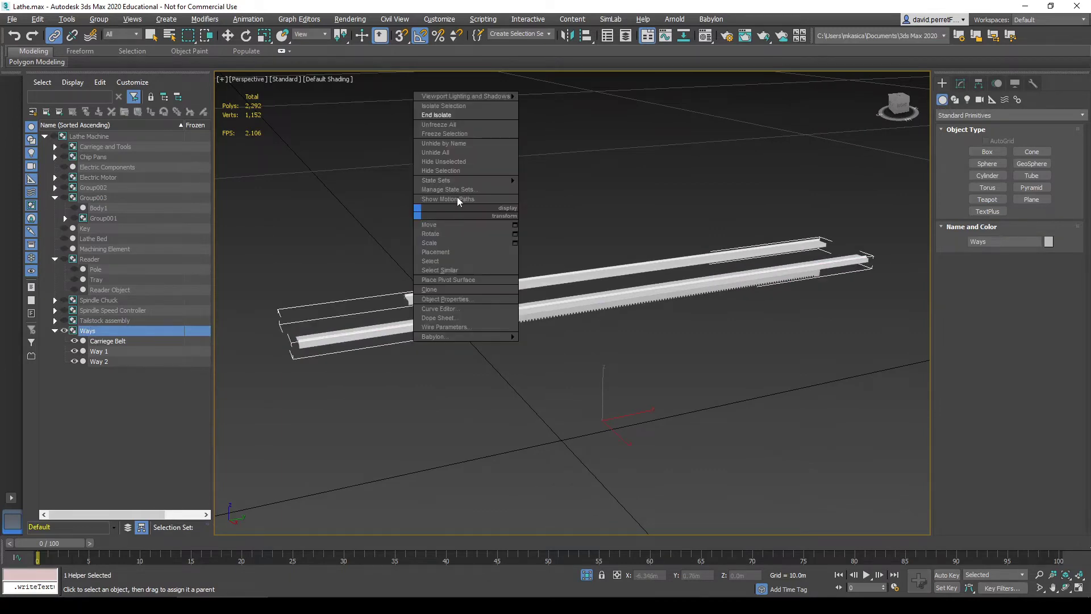
pyautogui.click(448, 116)
pyautogui.click(854, 281)
# Select only the Carriage Belt part in the Scene Explorer.
pyautogui.scroll(-5, 615, 343)
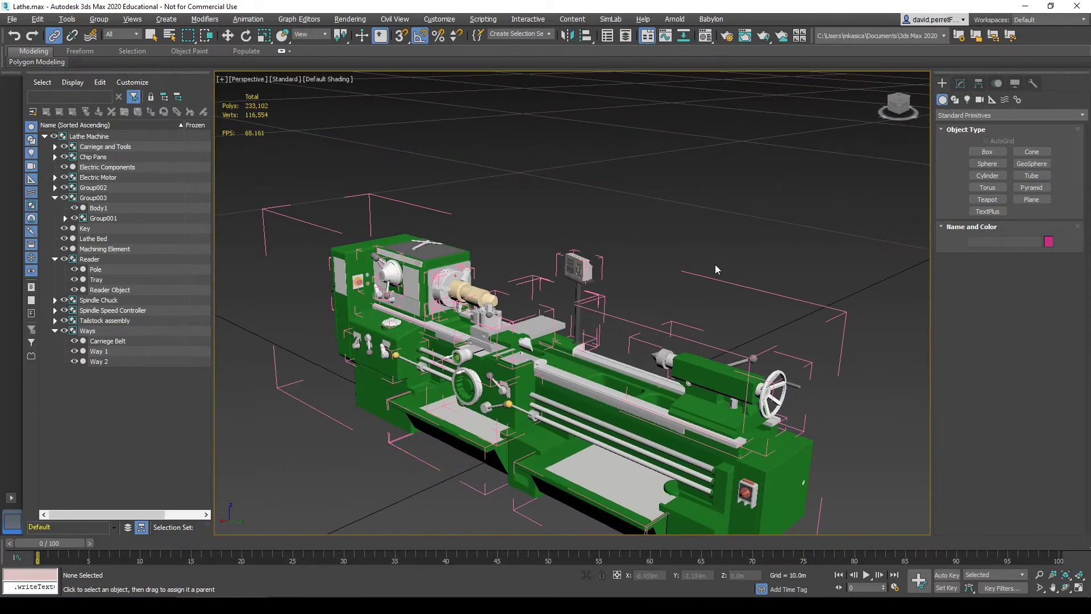
pyautogui.moveTo(695, 316)
pyautogui.mouseDown(button='middle')
pyautogui.moveTo(693, 221)
pyautogui.moveTo(691, 309)
pyautogui.mouseUp(button='middle')
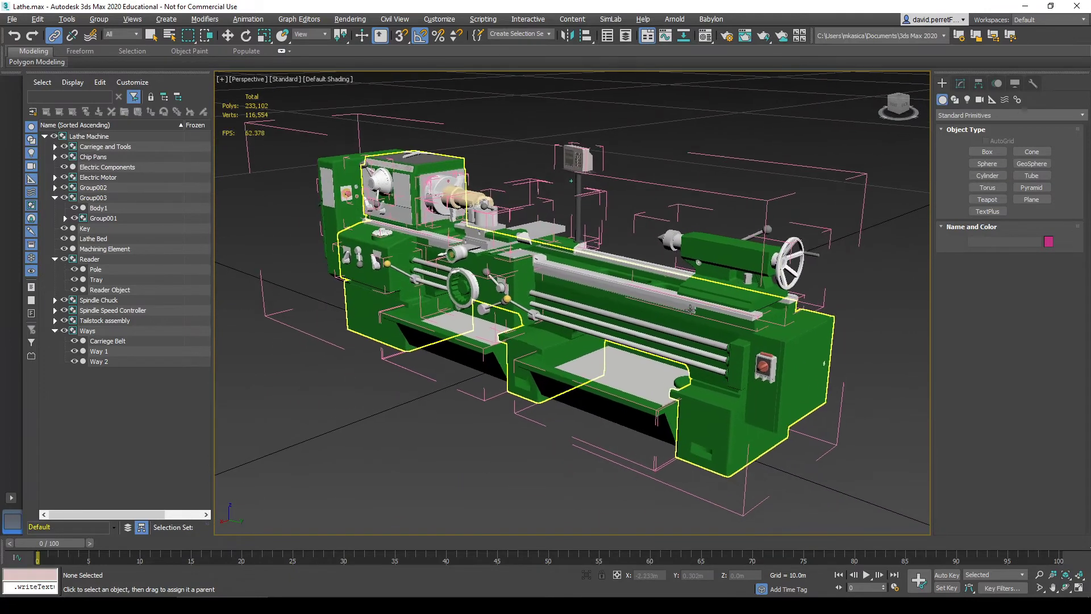
pyautogui.scroll(2, 690, 310)
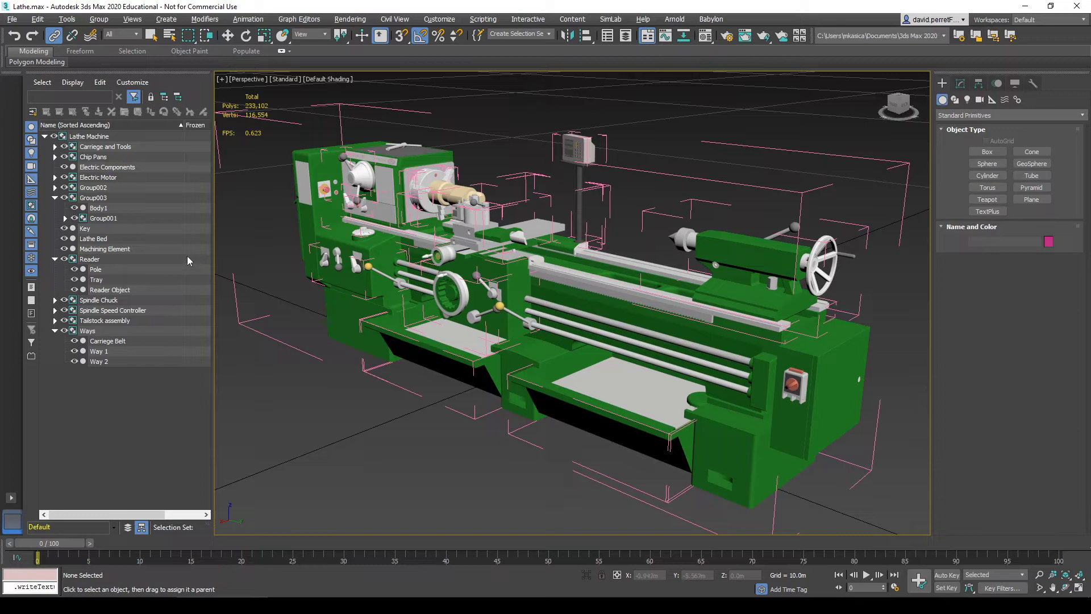
pyautogui.click(91, 342)
pyautogui.keyDown('shift'); pyautogui.click(103, 363); pyautogui.keyUp('shift')
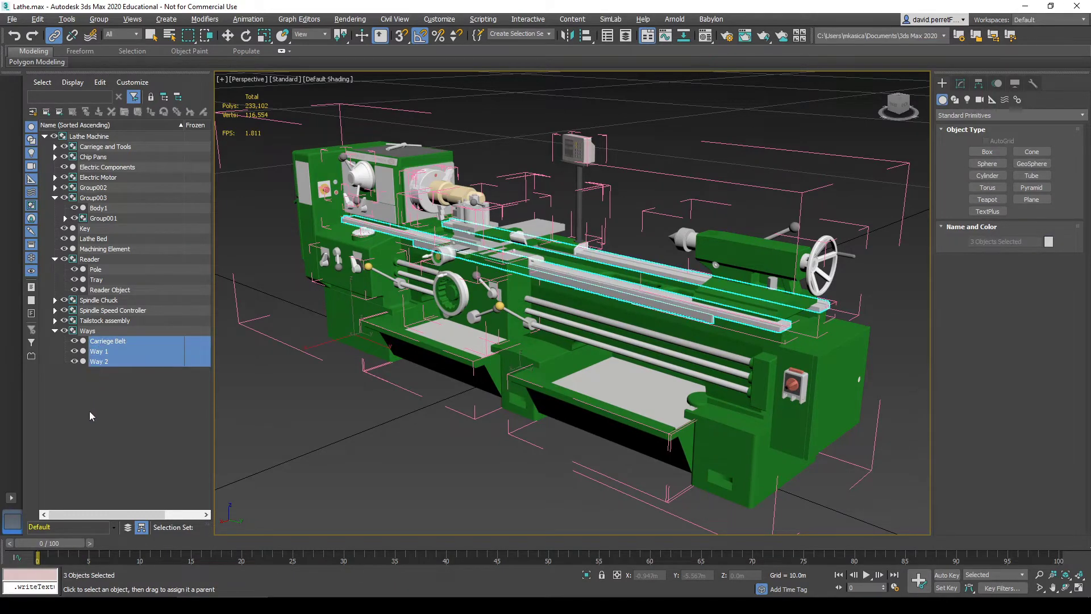
pyautogui.click(89, 411)
pyautogui.click(98, 342)
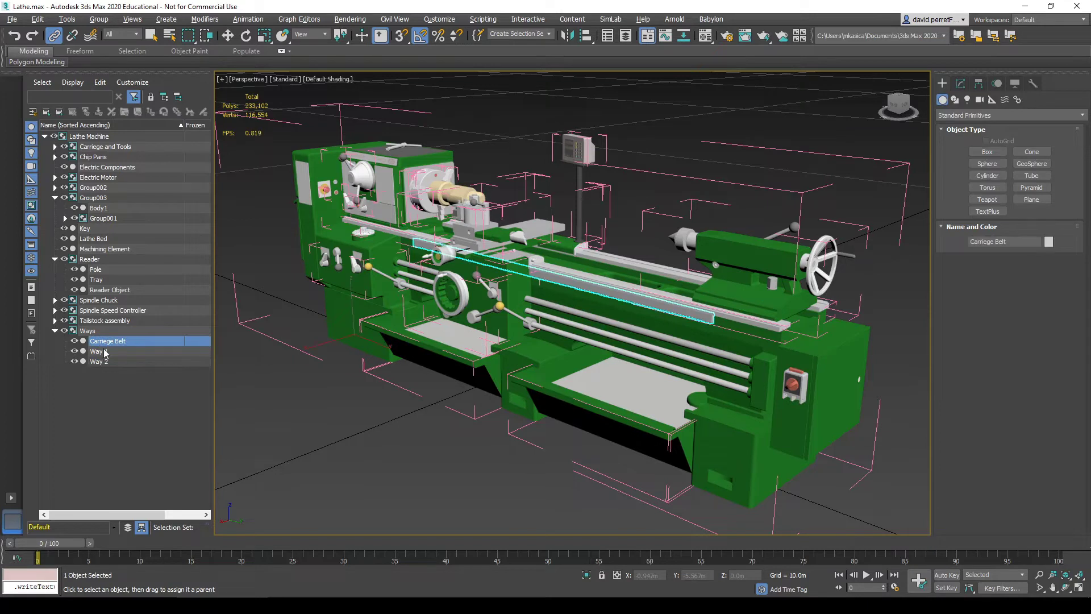
# Show Carriage Belt's Edit Mesh settings at Element level and scroll to Edit Geometry.
pyautogui.click(961, 83)
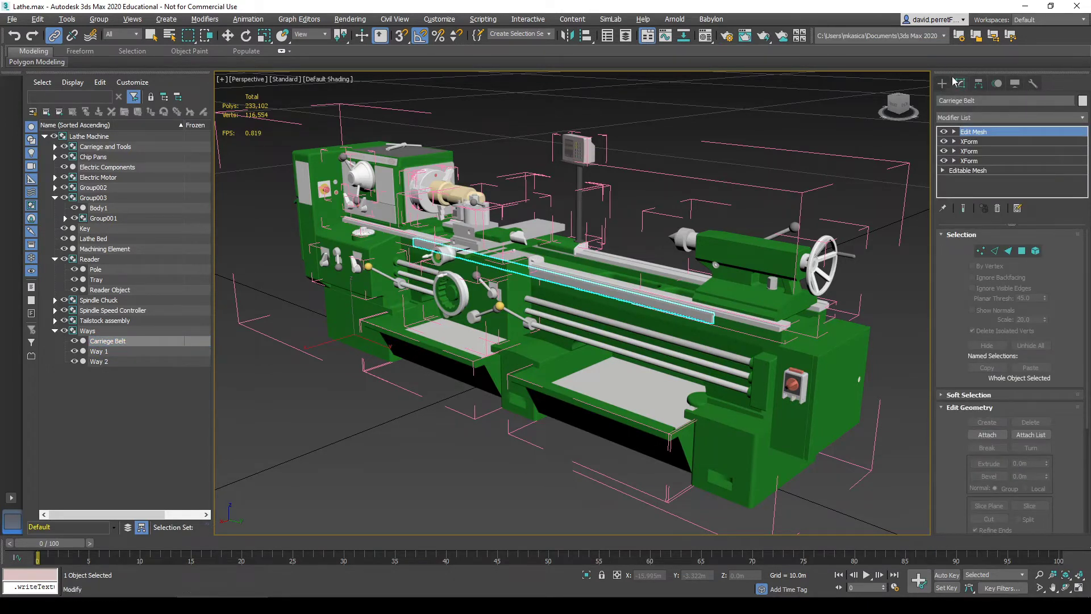
pyautogui.click(942, 83)
pyautogui.click(965, 84)
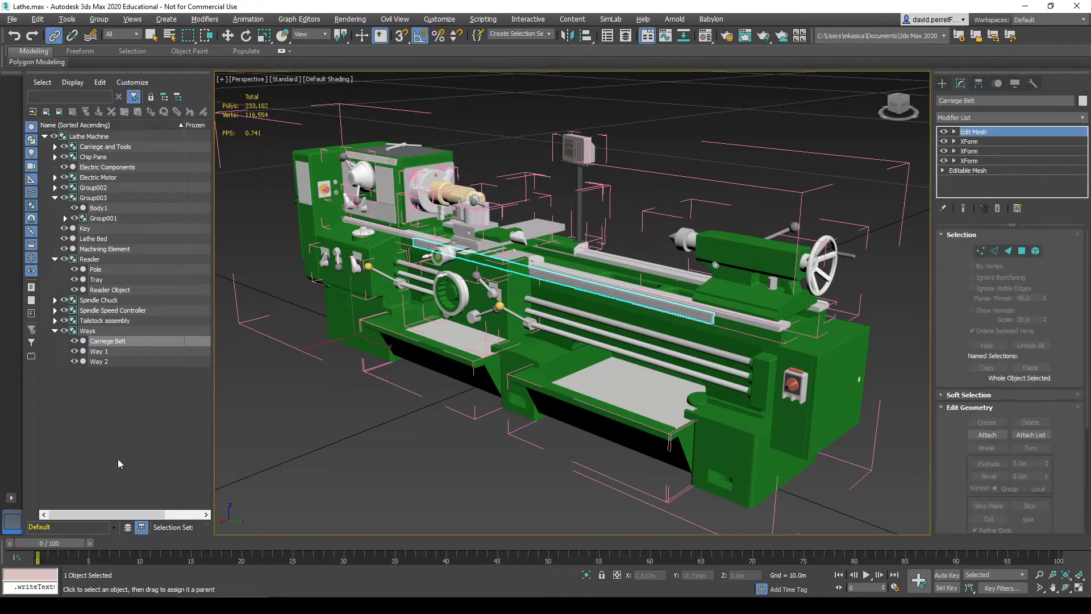
pyautogui.click(987, 435)
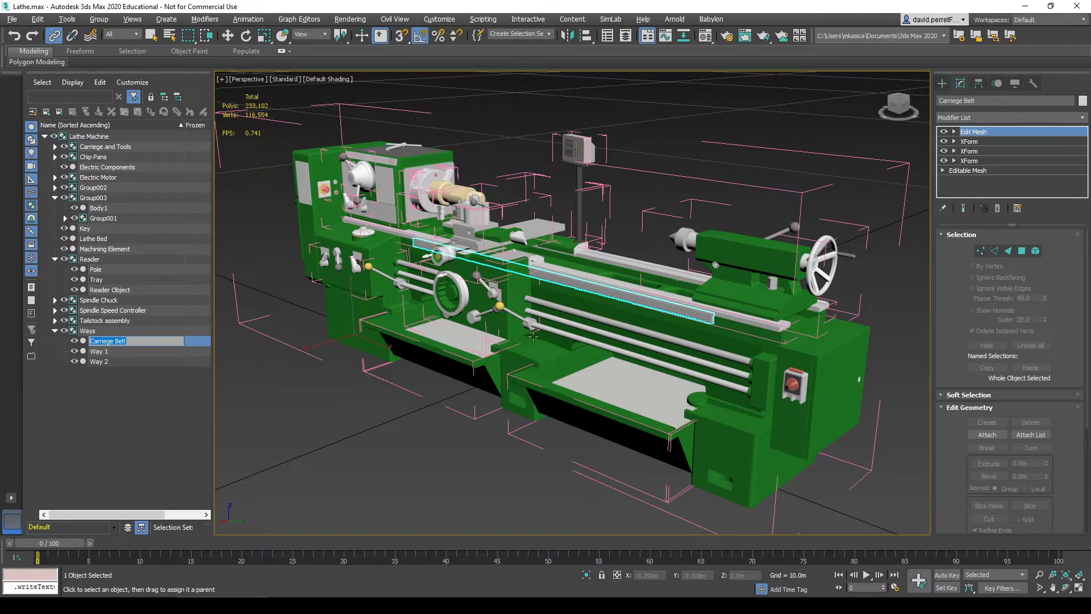
pyautogui.click(981, 252)
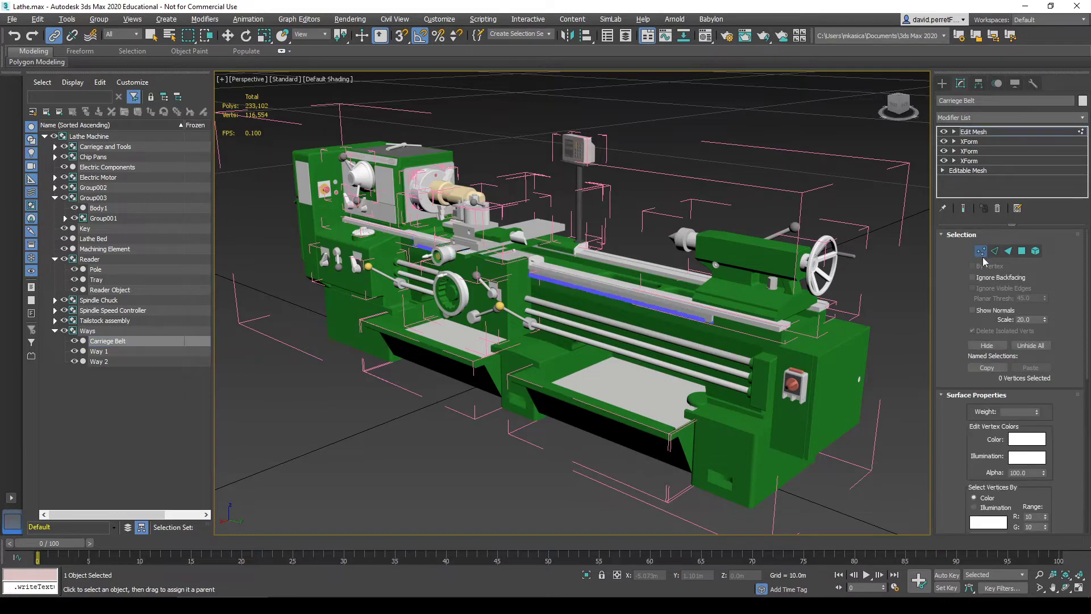
pyautogui.click(996, 252)
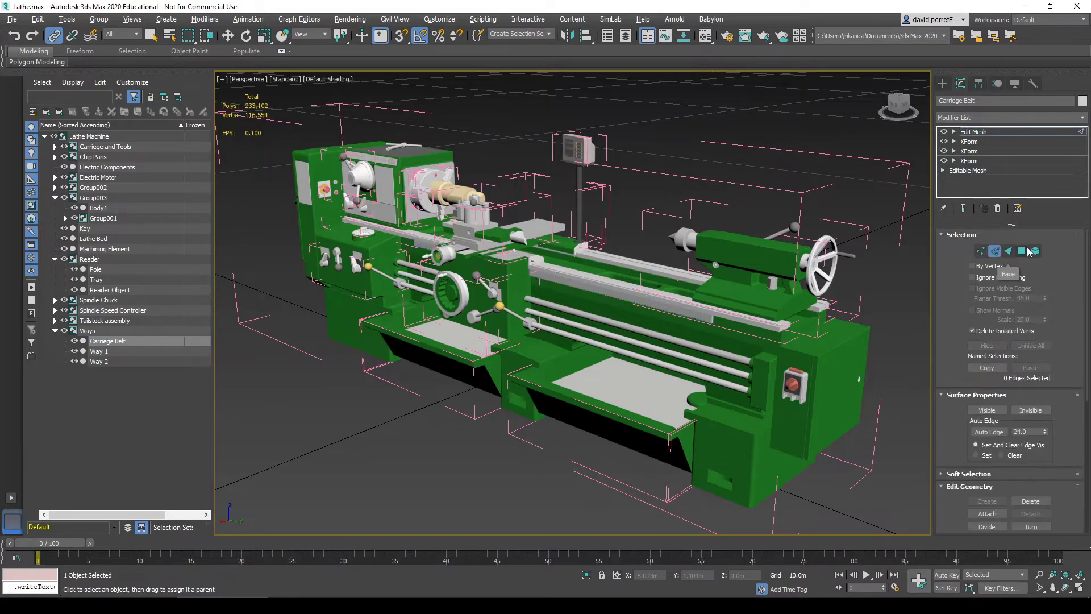
pyautogui.click(1035, 251)
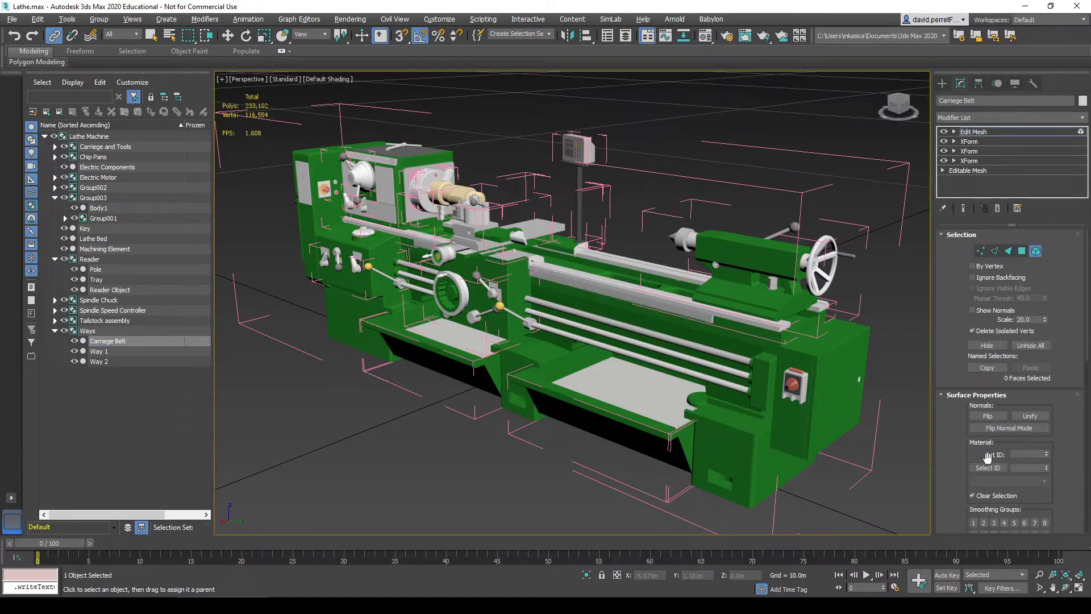
pyautogui.moveTo(1048, 491); pyautogui.dragTo(1073, 226)
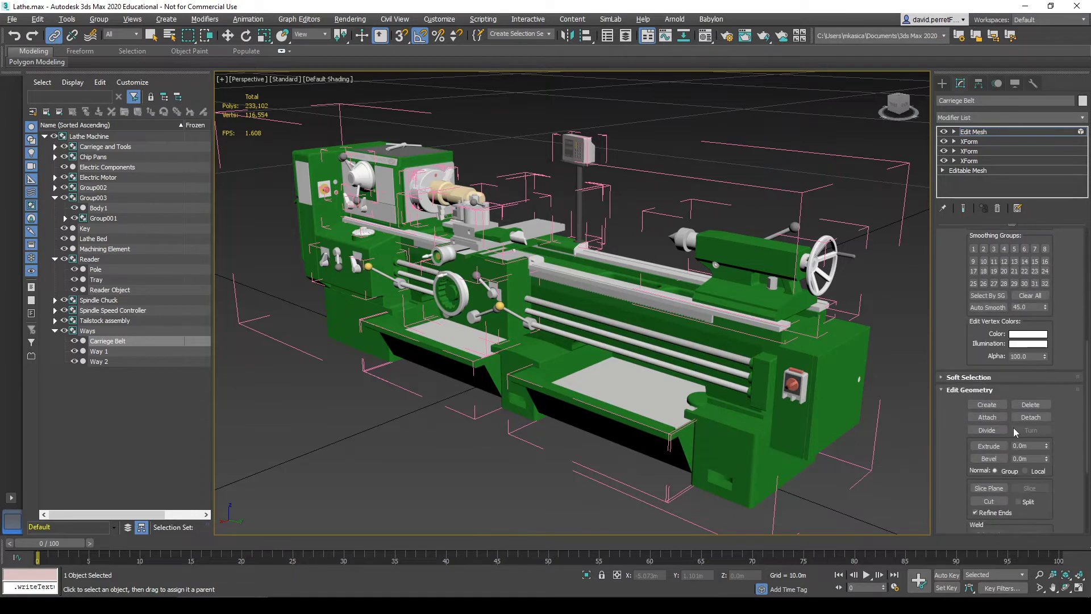
pyautogui.moveTo(1062, 485); pyautogui.dragTo(1048, 440)
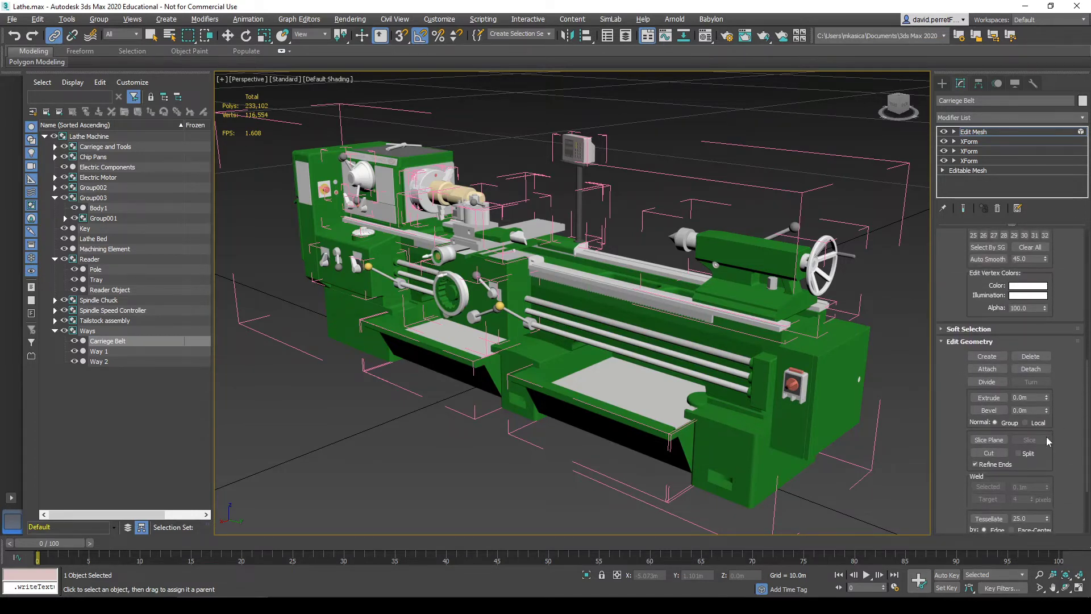
# Attach the Way 1 rail into the Carriage Belt mesh.
pyautogui.click(988, 371)
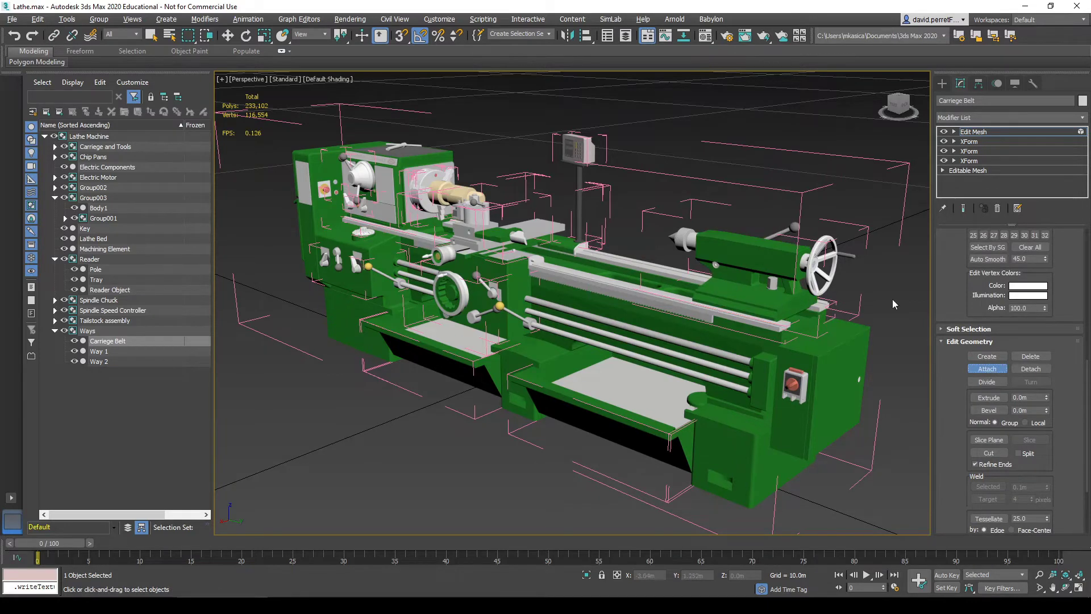
pyautogui.click(654, 293)
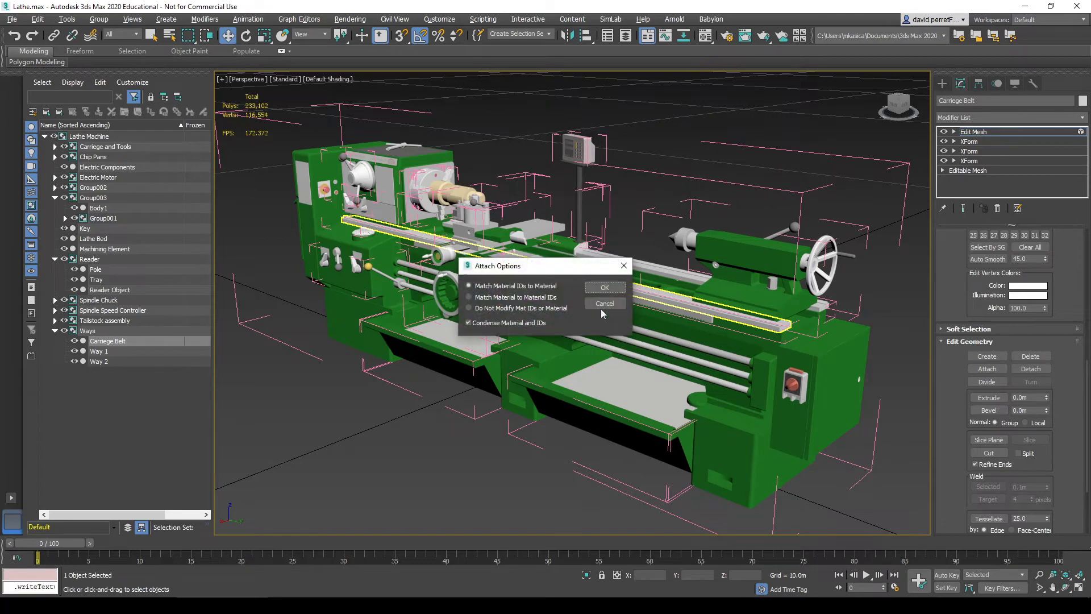
pyautogui.click(604, 288)
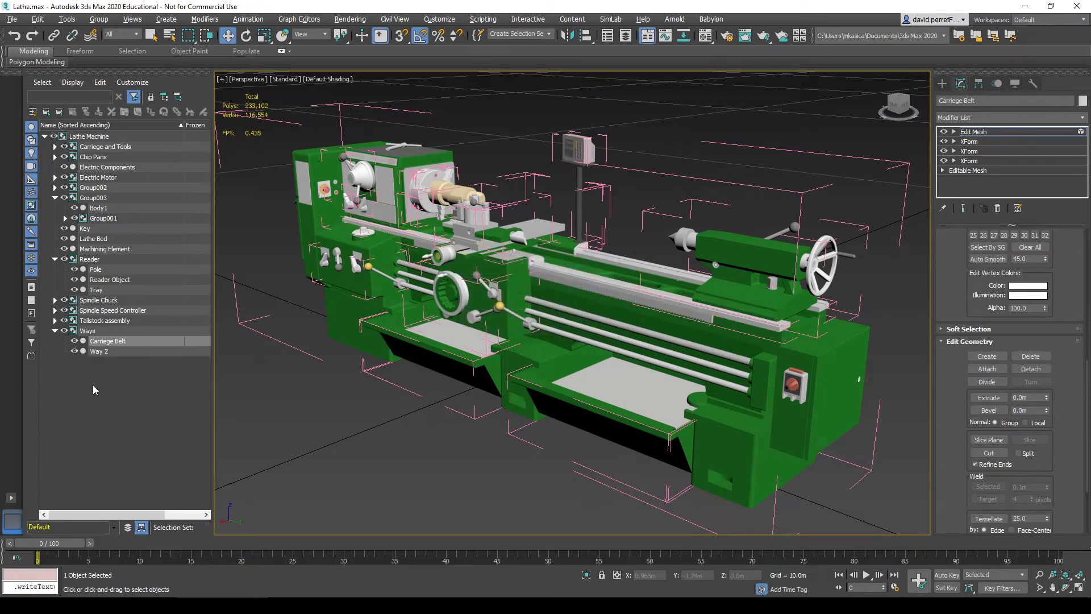
# Reselect the Carriage Belt and scroll through its element editing settings.
pyautogui.click(108, 351)
pyautogui.click(107, 341)
pyautogui.click(1036, 235)
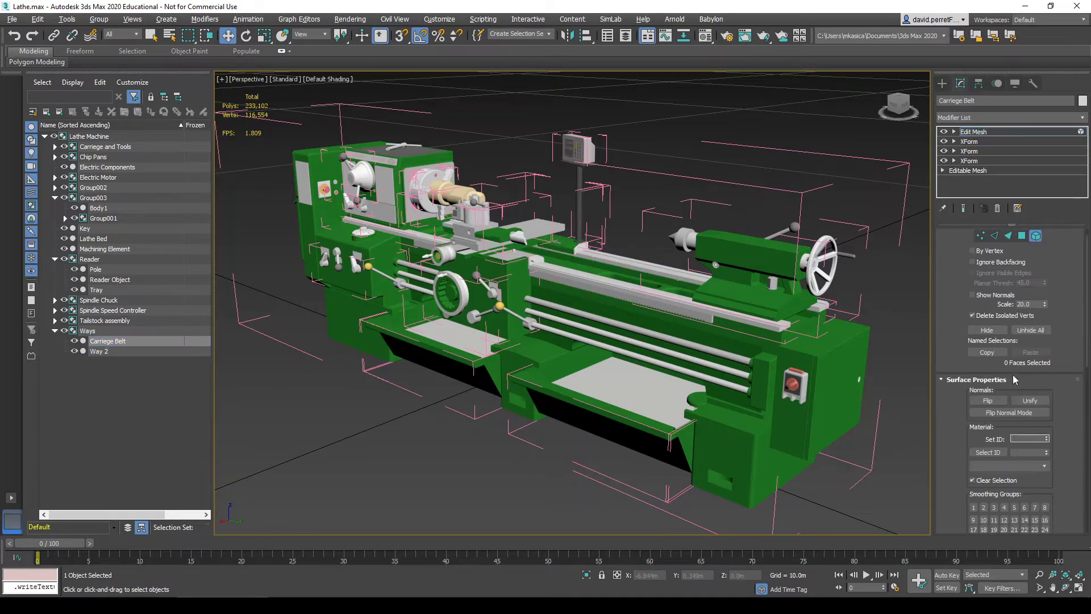
pyautogui.moveTo(1060, 466); pyautogui.dragTo(1071, 204)
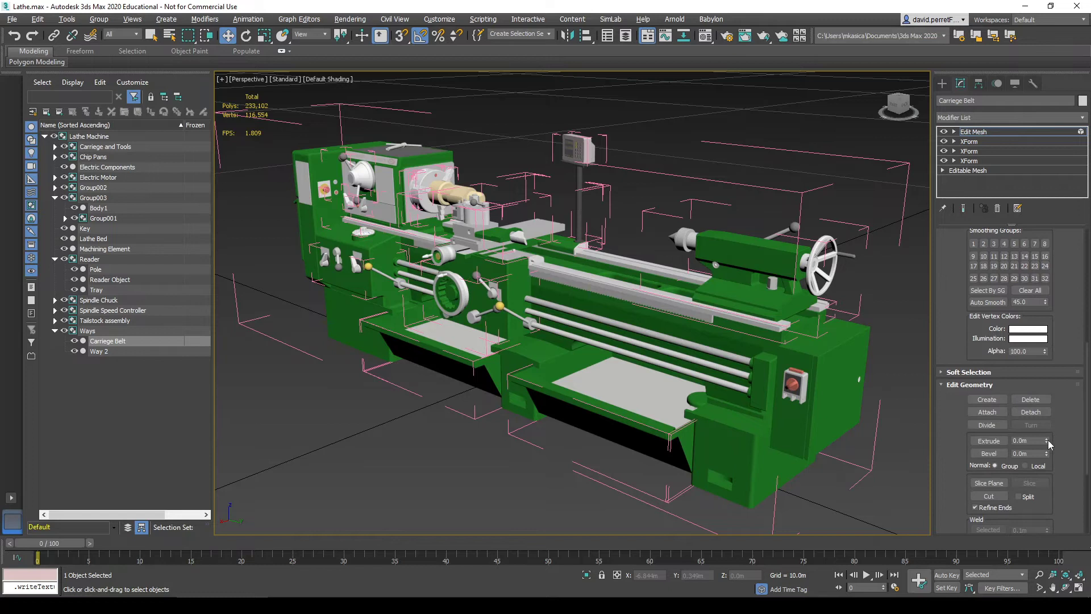
pyautogui.scroll(-3, 1048, 440)
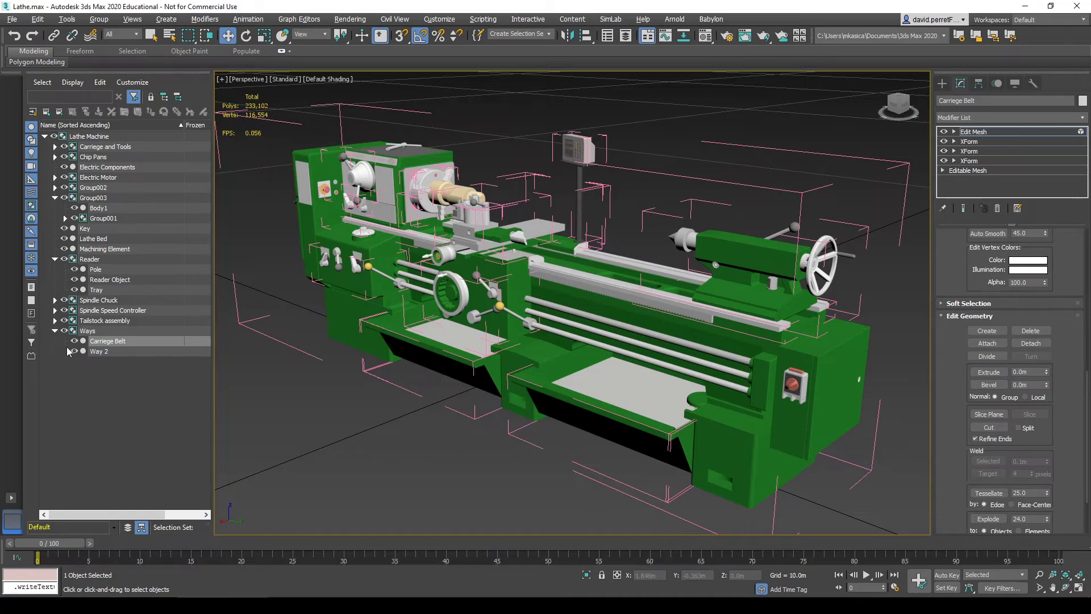
# Select the reader's Pole, Reader Object and Tray parts.
pyautogui.click(89, 331)
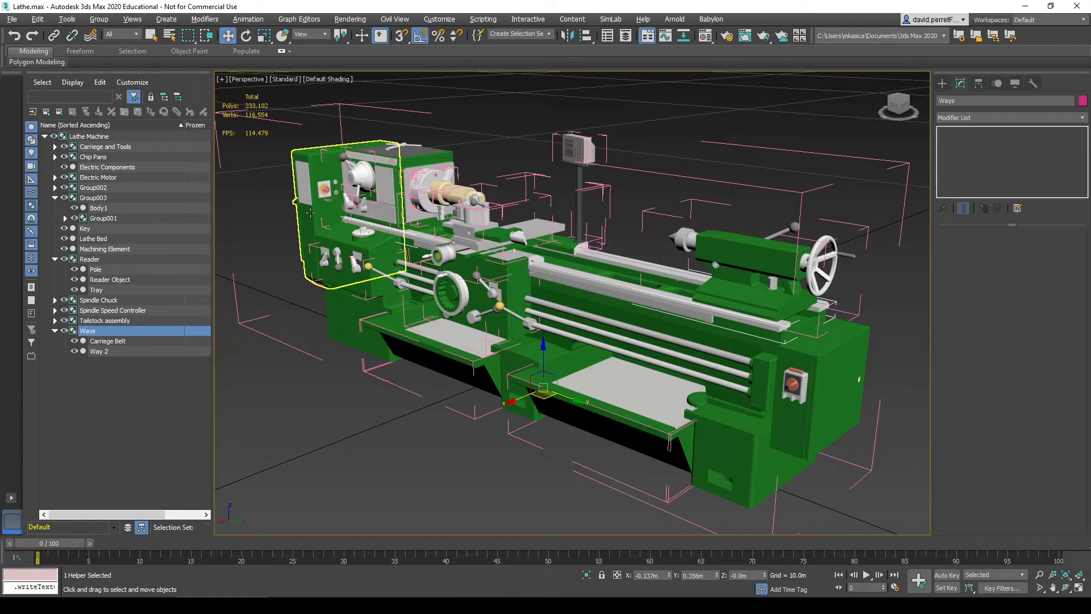
pyautogui.click(97, 269)
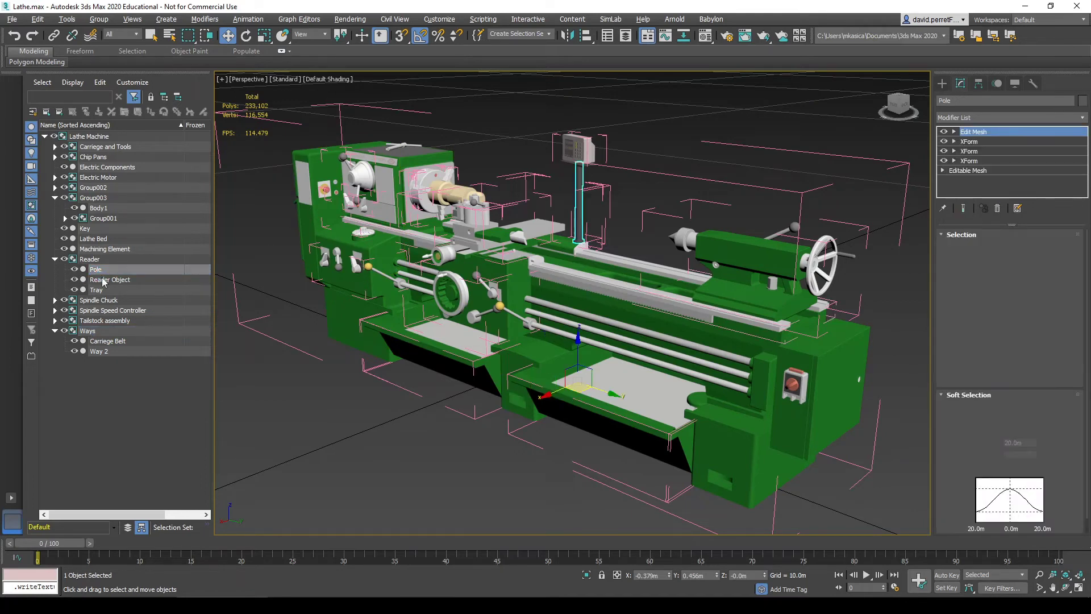
pyautogui.click(108, 280)
pyautogui.click(96, 290)
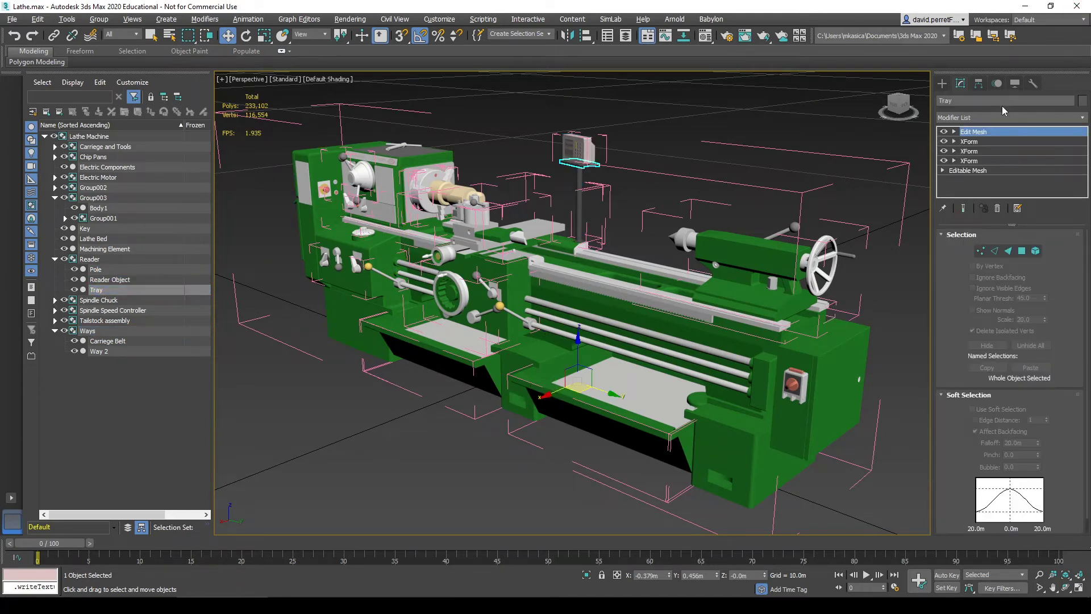
# Run the EON-XR for 3ds Max error check, which reports 233102 triangles.
pyautogui.click(1033, 83)
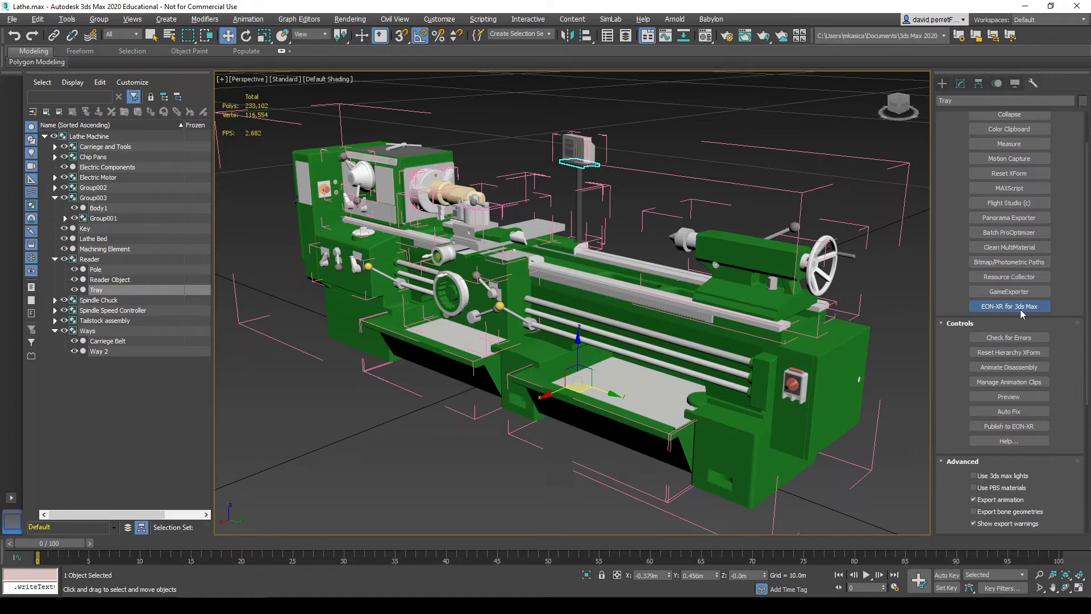
pyautogui.scroll(-5, 933, 155)
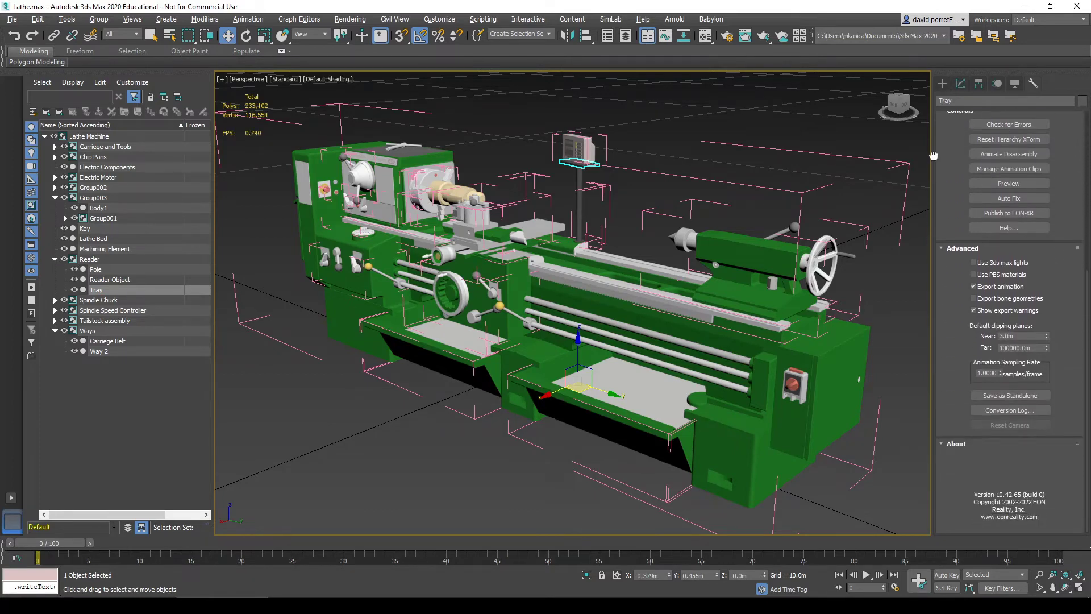
pyautogui.moveTo(934, 156); pyautogui.dragTo(940, 174)
pyautogui.click(1022, 142)
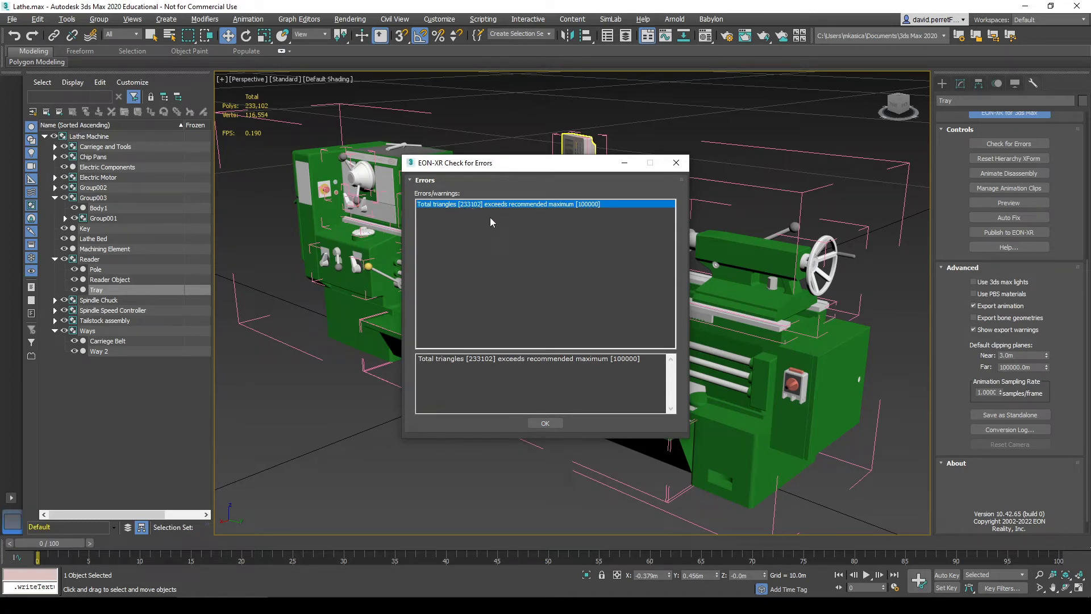
# Dismiss the error report and publish the lathe scene to EON-XR.
pyautogui.click(545, 424)
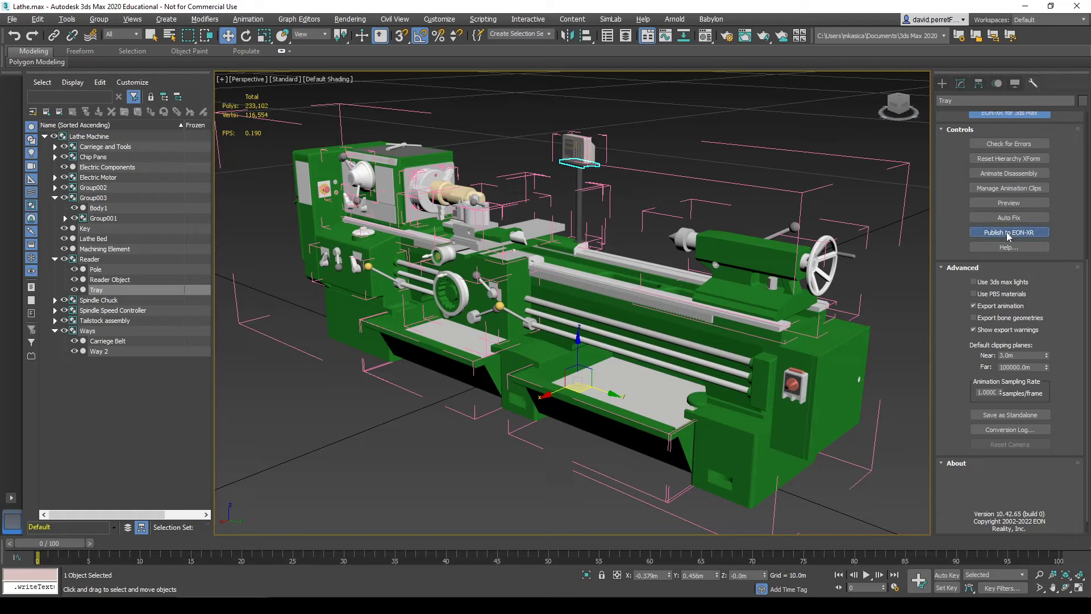
pyautogui.click(1007, 233)
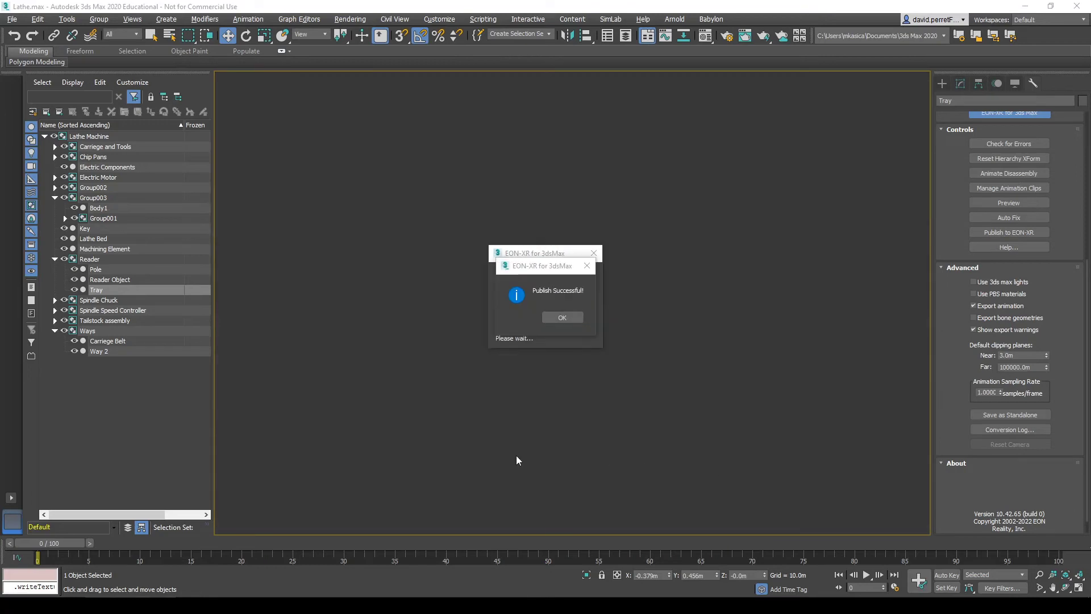
# Open the Lathe Reader asset's page from MY WORKSPACE's ASSETS list.
pyautogui.click(561, 318)
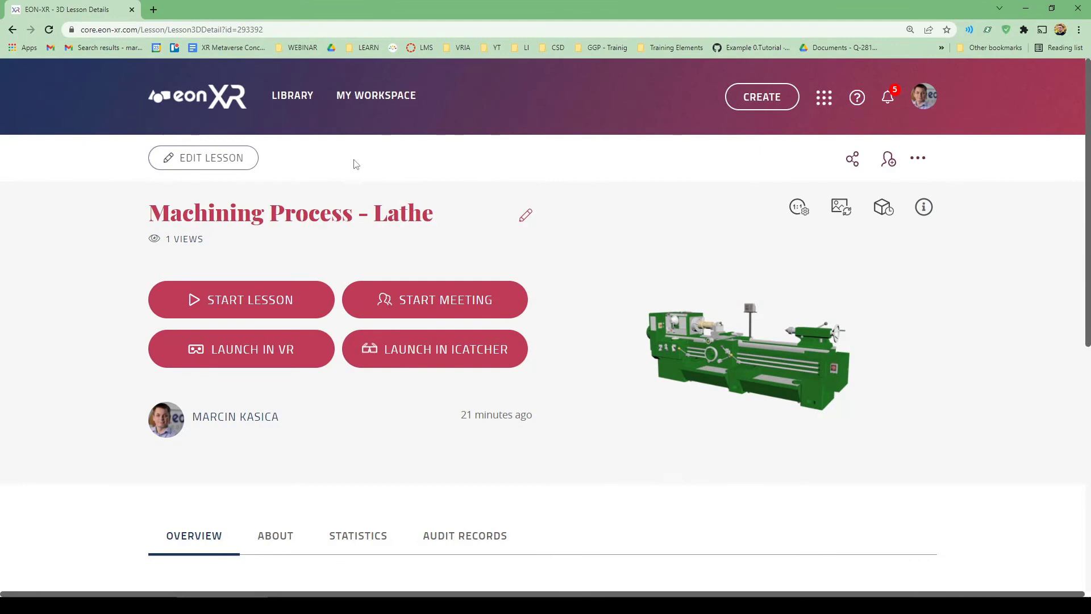
pyautogui.click(366, 99)
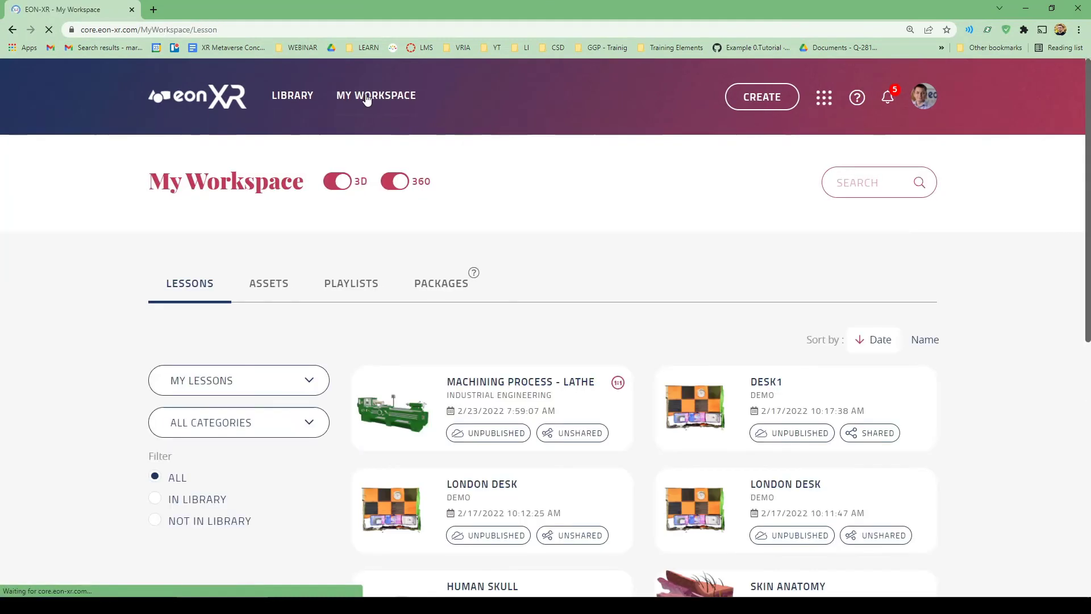
pyautogui.click(272, 284)
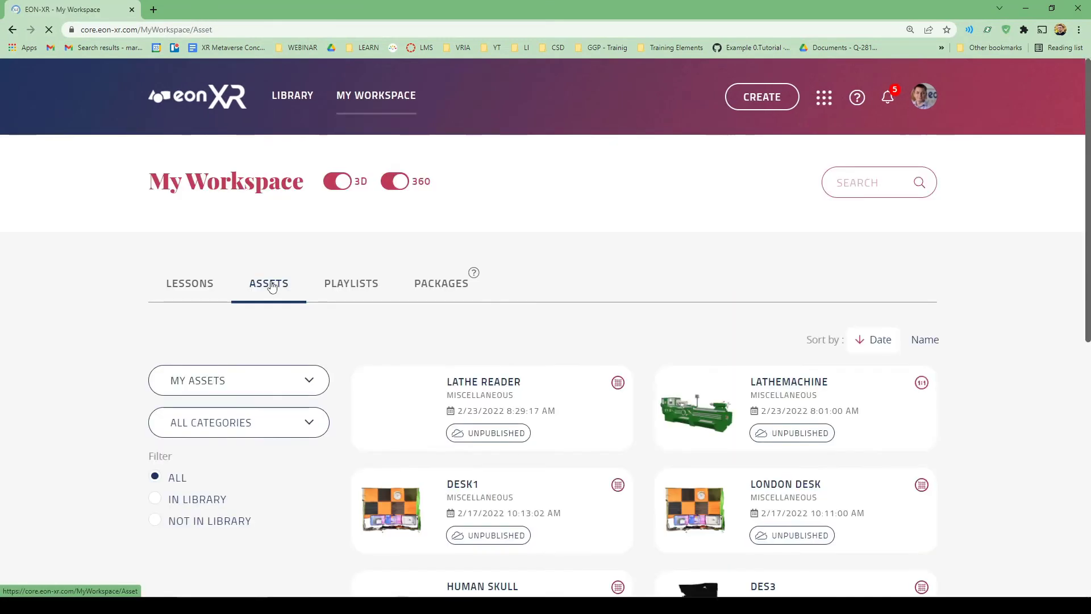
pyautogui.click(489, 395)
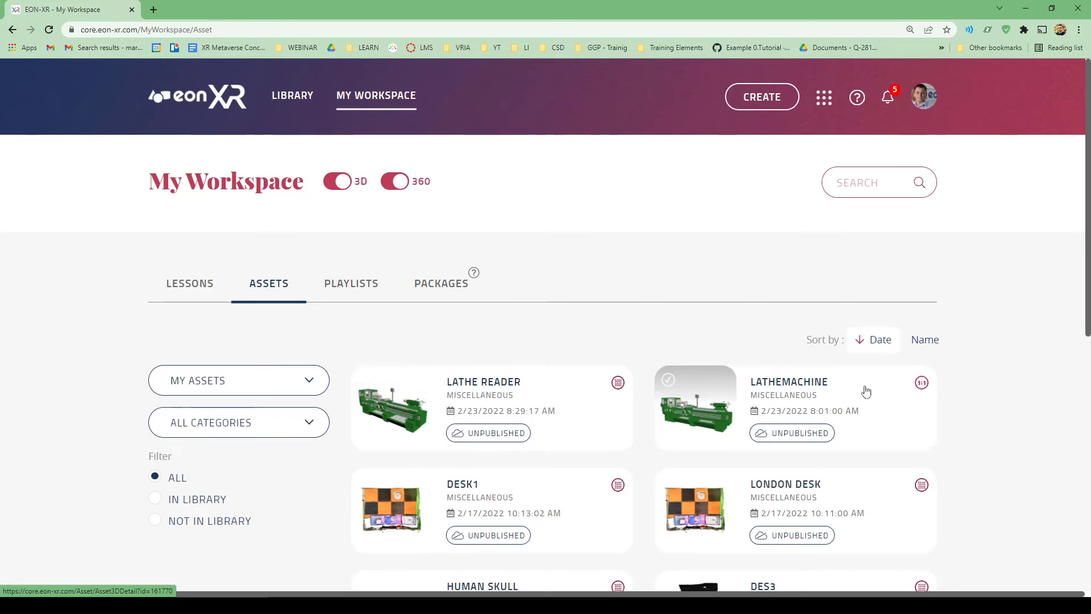
pyautogui.click(480, 387)
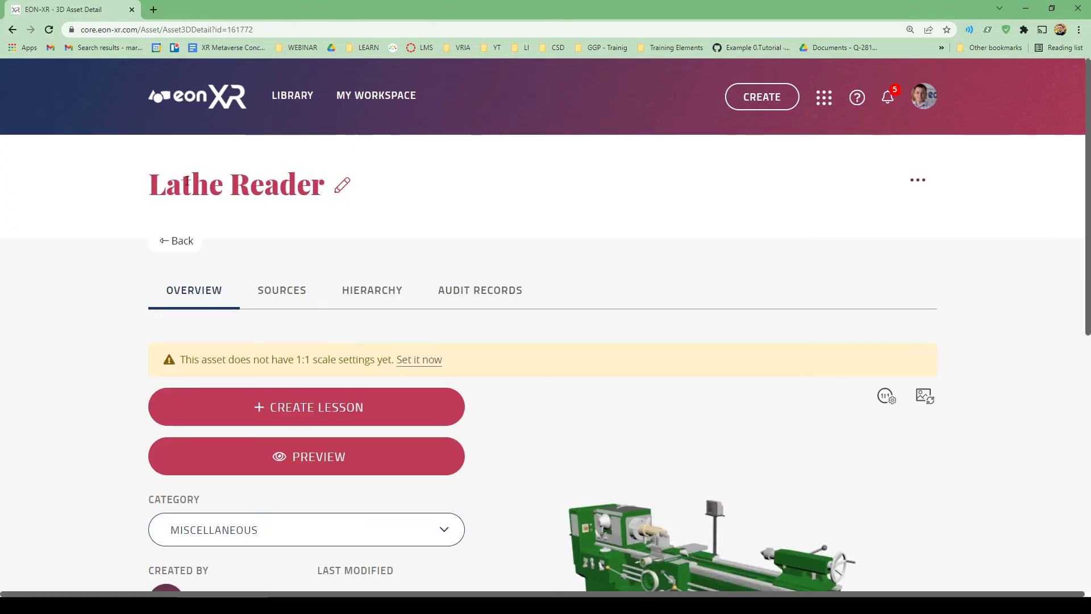
pyautogui.scroll(-4, 449, 198)
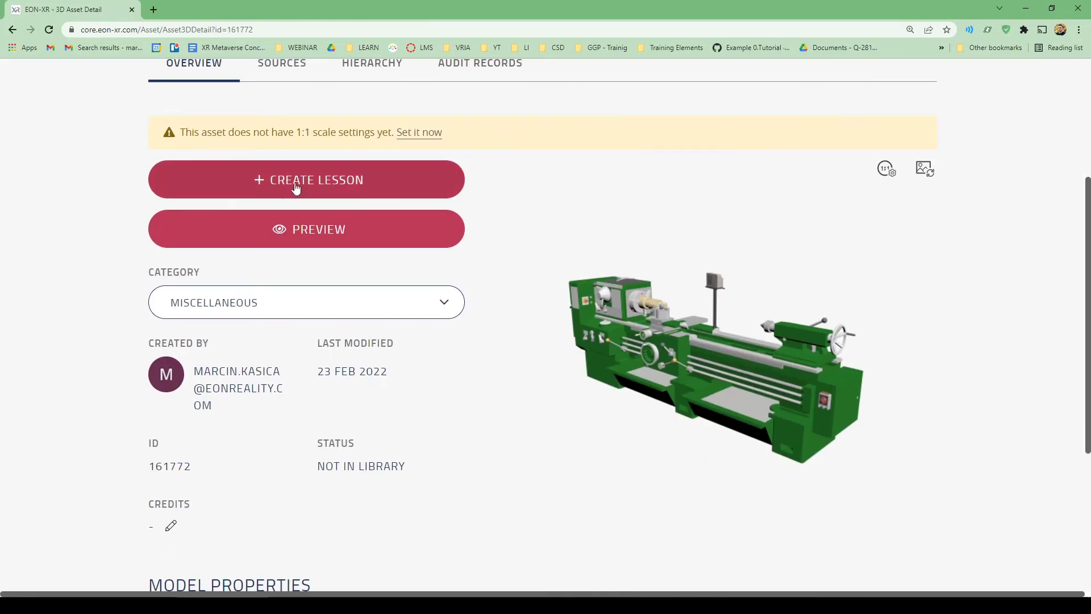
# Build a DEMO-category Lathe Reader lesson and launch it in the EON-XR app.
pyautogui.click(296, 181)
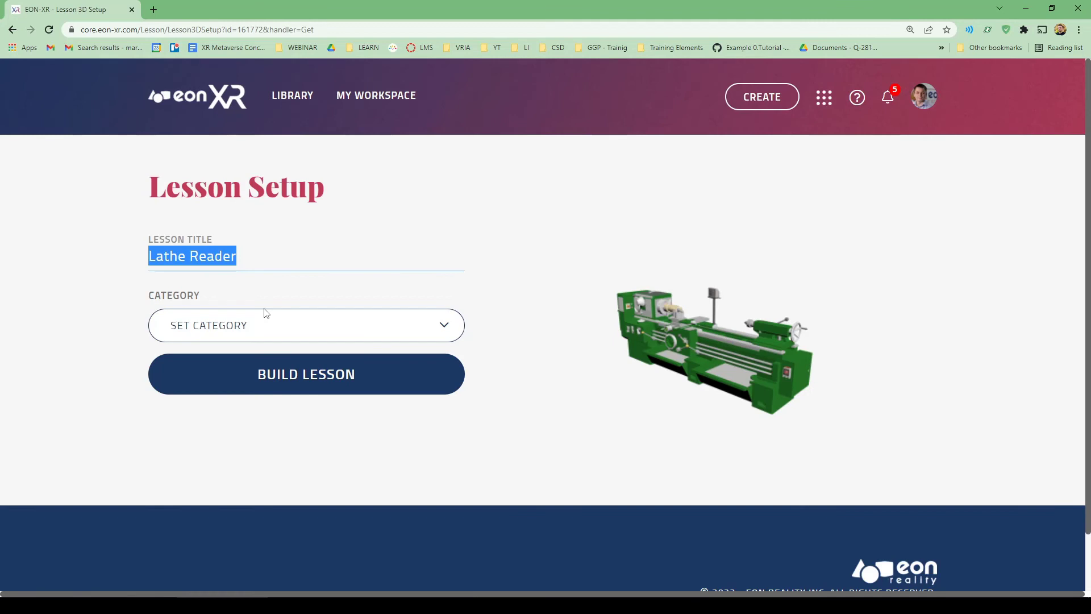
pyautogui.click(266, 325)
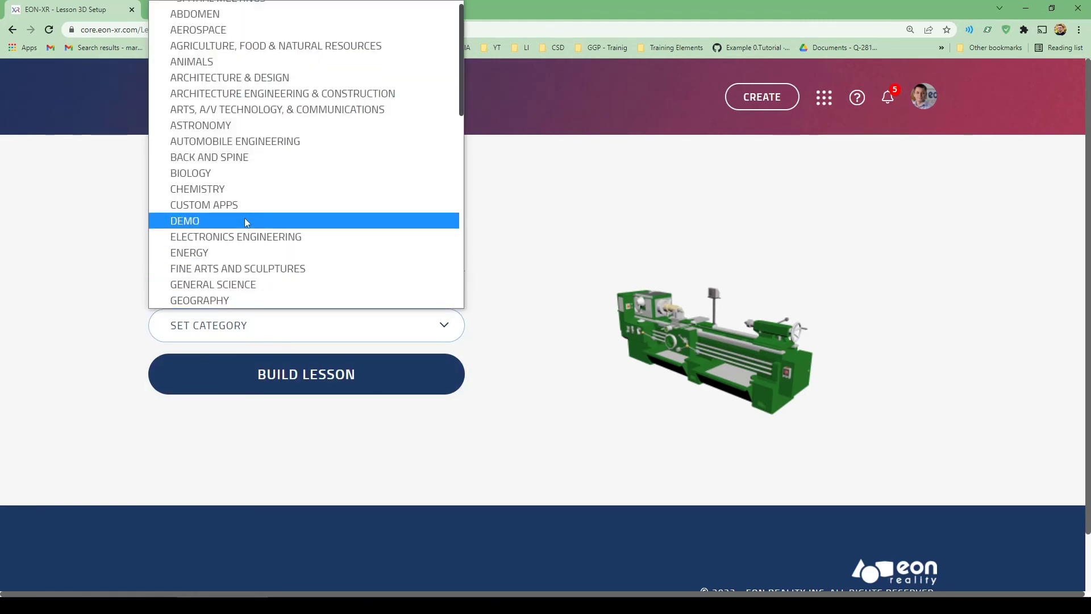
pyautogui.click(245, 221)
pyautogui.click(267, 373)
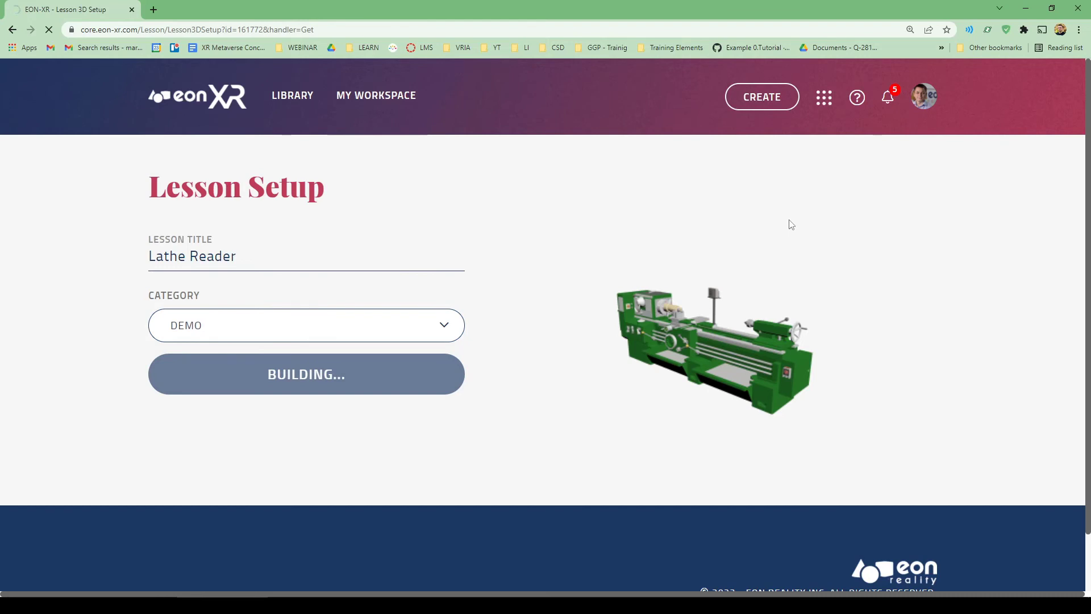
pyautogui.click(573, 130)
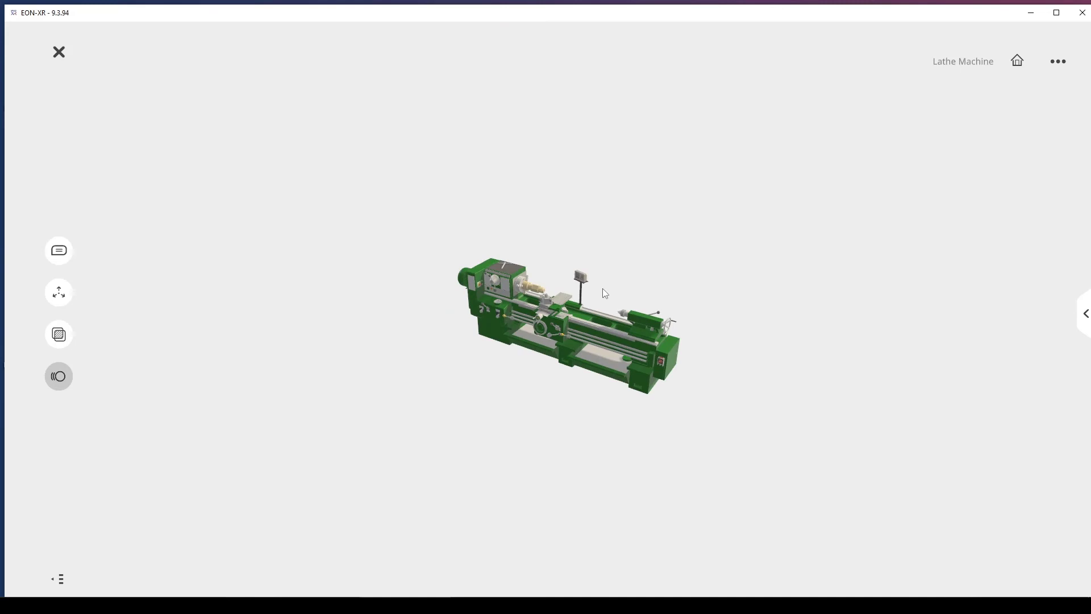
# Isolate the reader unit with labels shown, orbiting it and testing Explode.
pyautogui.click(581, 281)
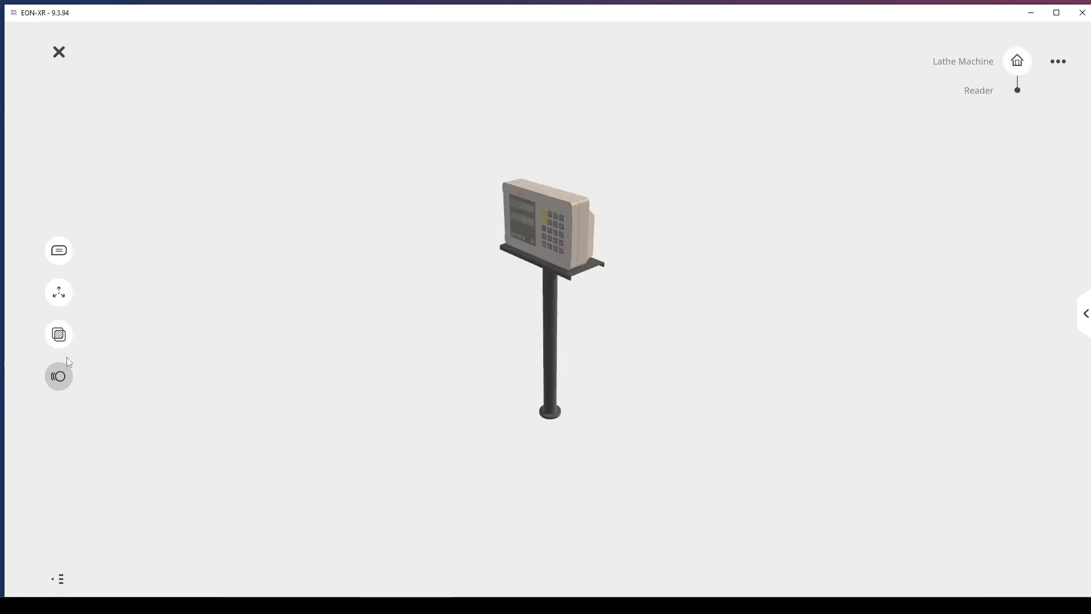
pyautogui.click(60, 253)
pyautogui.moveTo(727, 324); pyautogui.dragTo(752, 304)
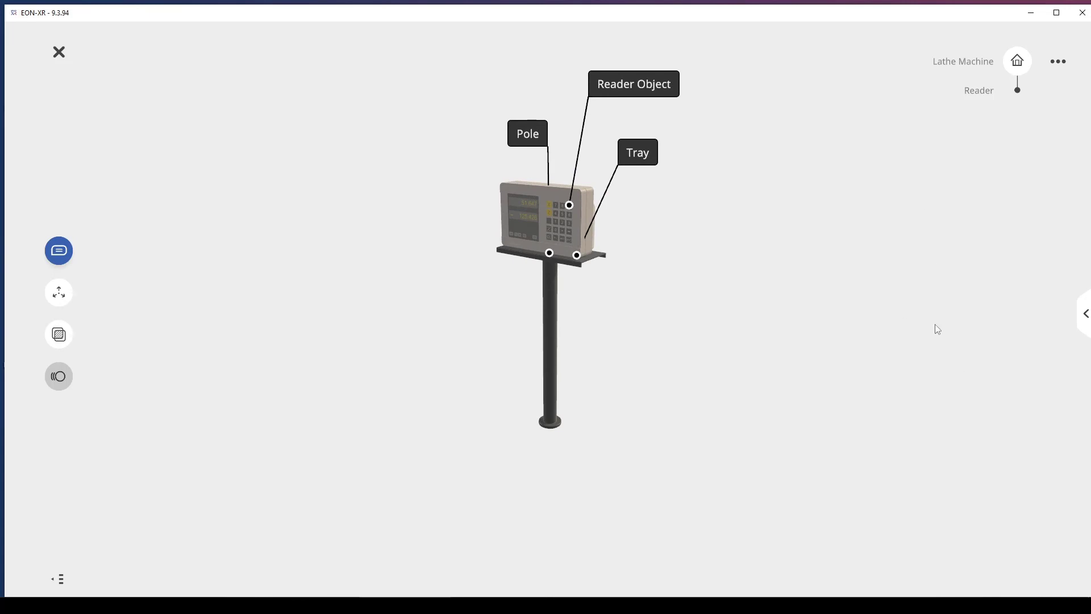
pyautogui.moveTo(937, 329); pyautogui.dragTo(160, 348)
pyautogui.click(59, 296)
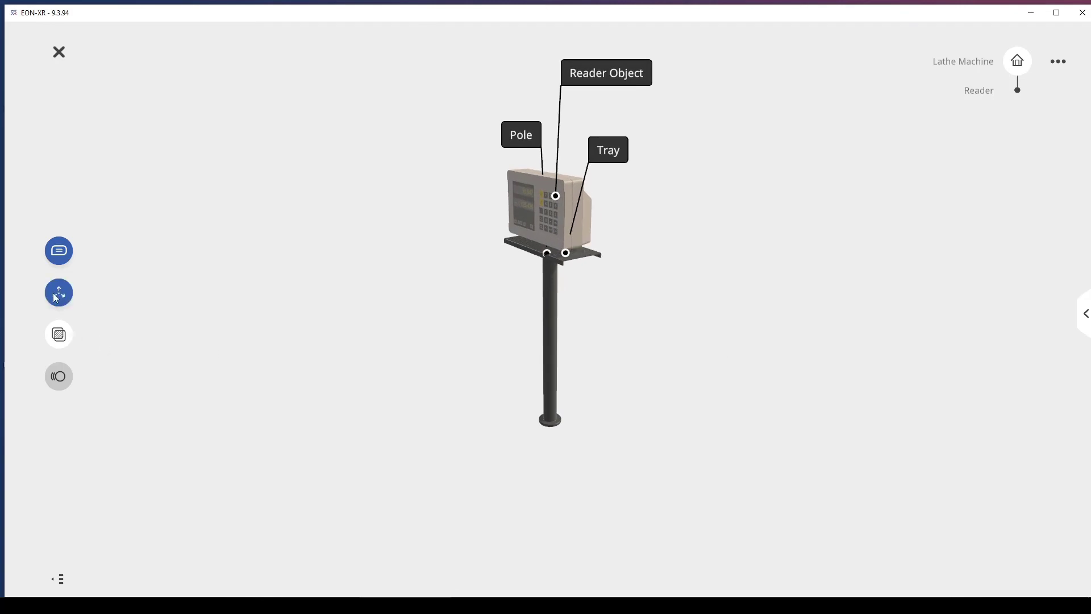
pyautogui.click(59, 296)
pyautogui.moveTo(567, 255); pyautogui.dragTo(689, 260)
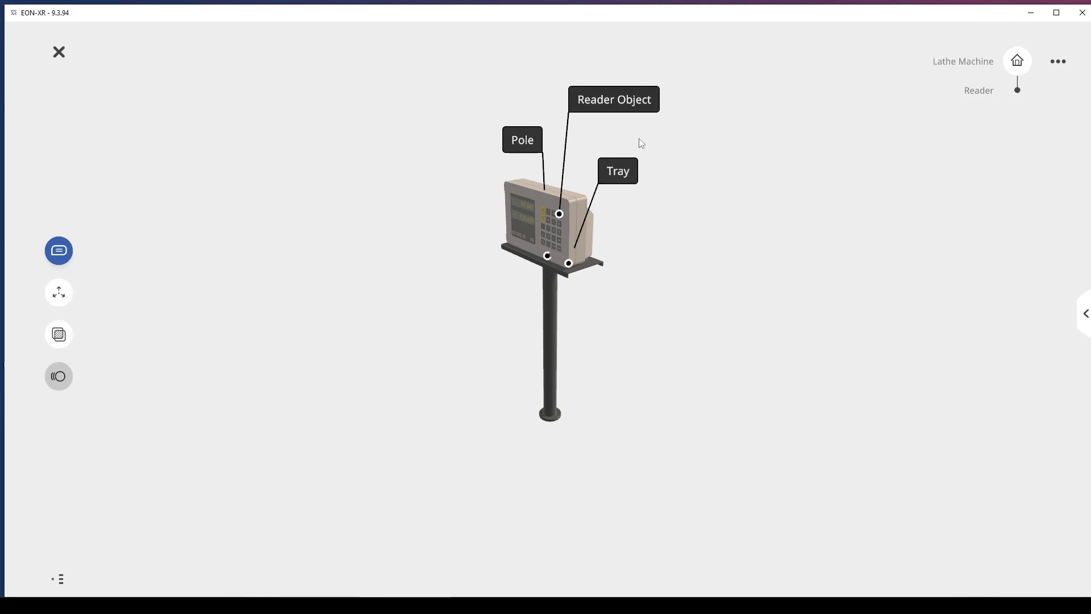
# Check the Tray, Reader Object and Pole labels, leaving the Tray name unchanged.
pyautogui.click(633, 173)
pyautogui.click(616, 98)
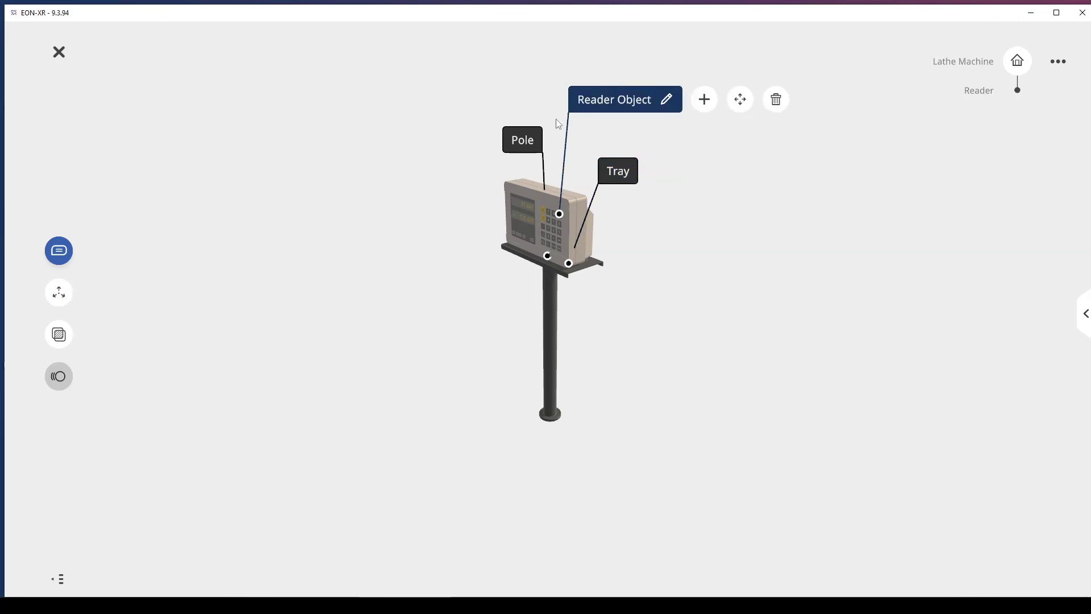
pyautogui.click(521, 145)
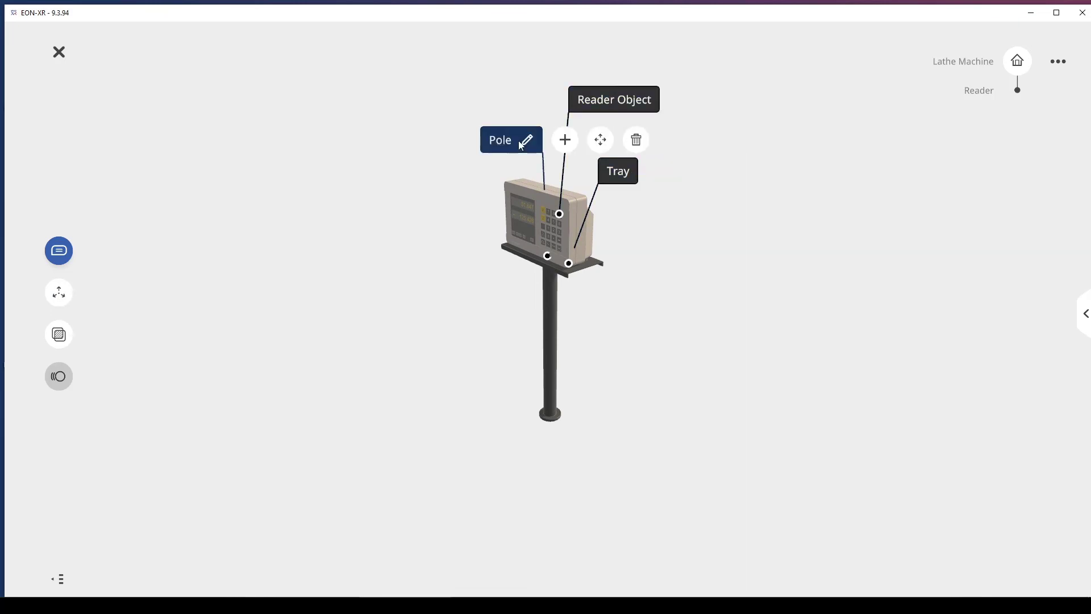
pyautogui.click(620, 171)
pyautogui.click(647, 173)
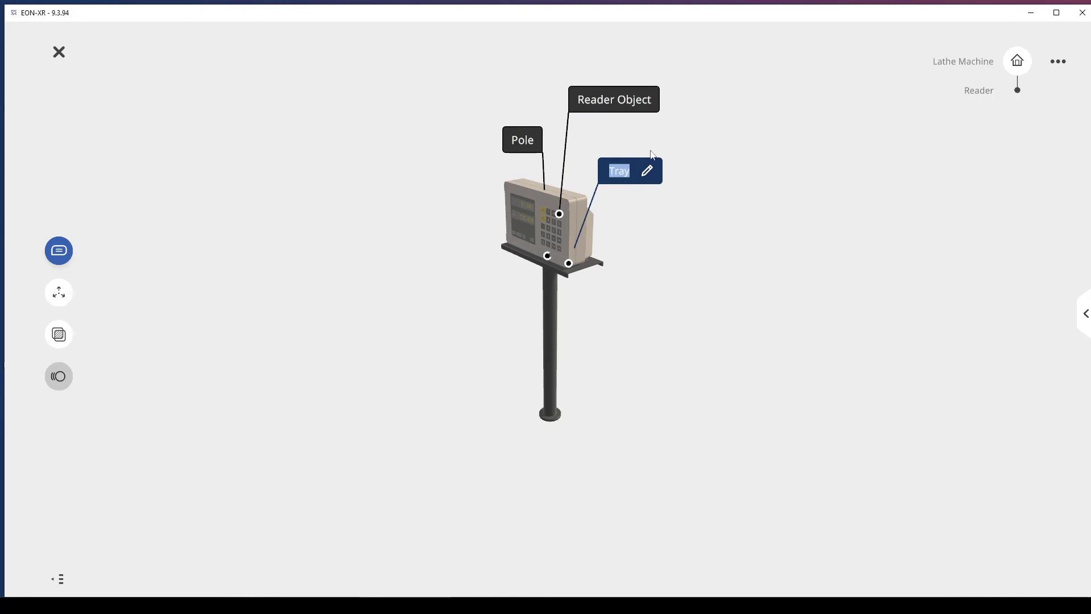
pyautogui.click(634, 134)
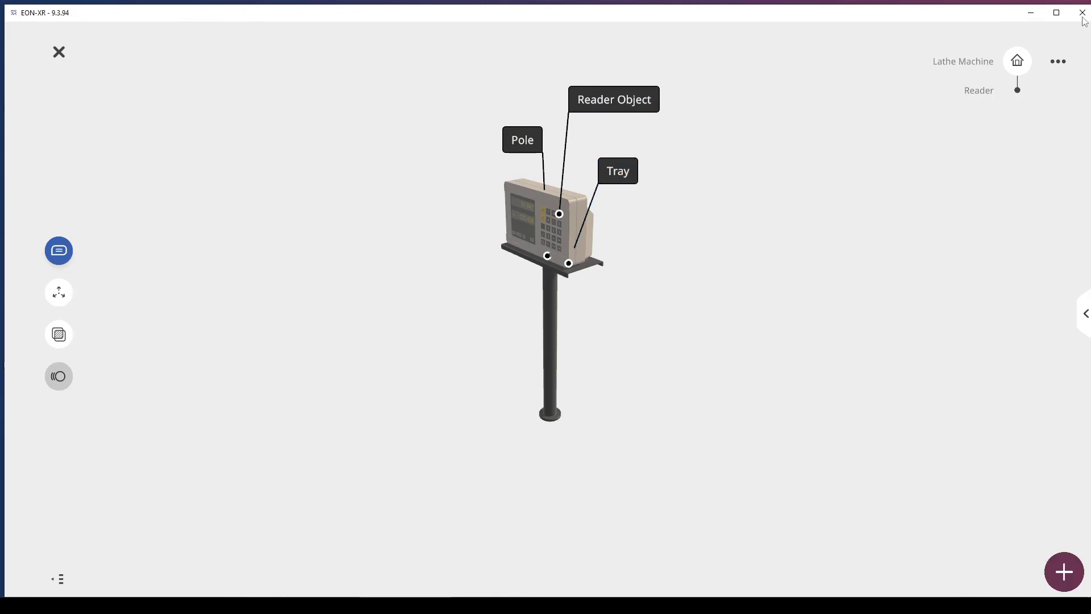